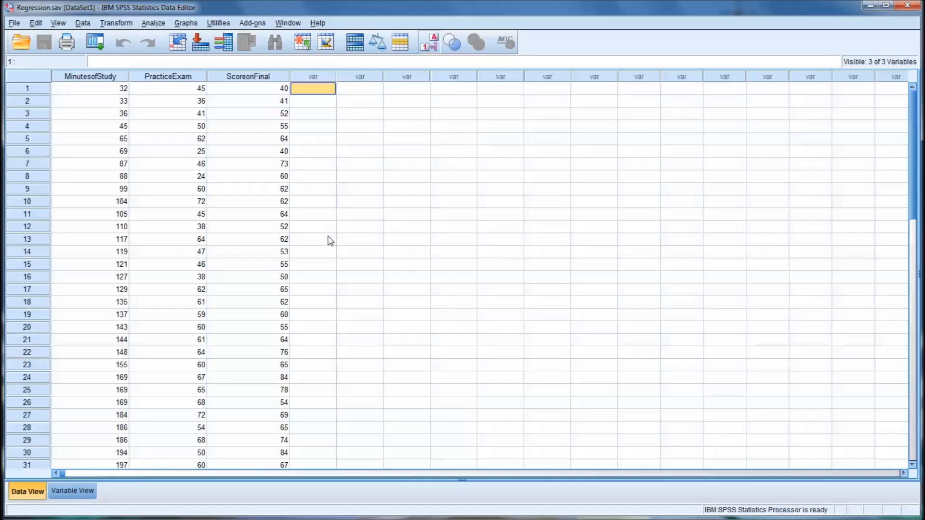
Widen the MinutesofStudy, PracticeExam and ScoreonFinal columns slightly in the data sheet.
click(95, 79)
click(165, 79)
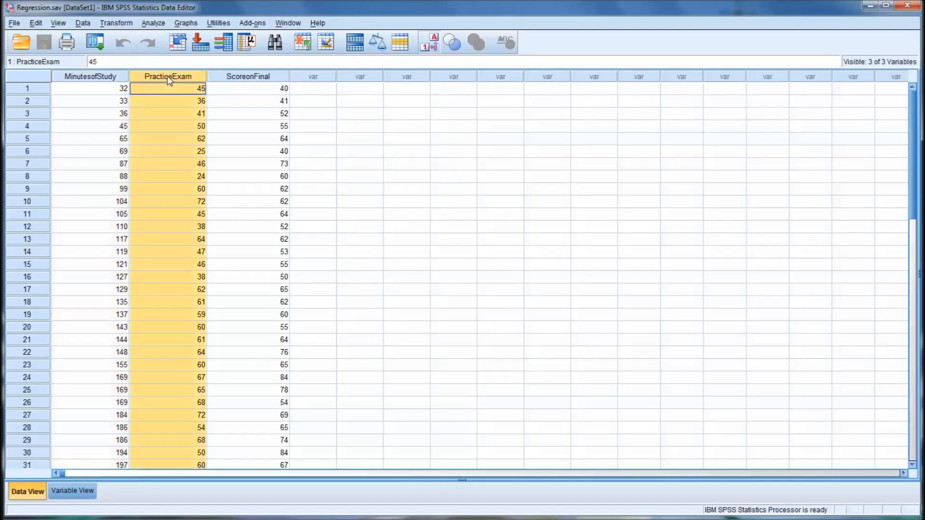
click(255, 80)
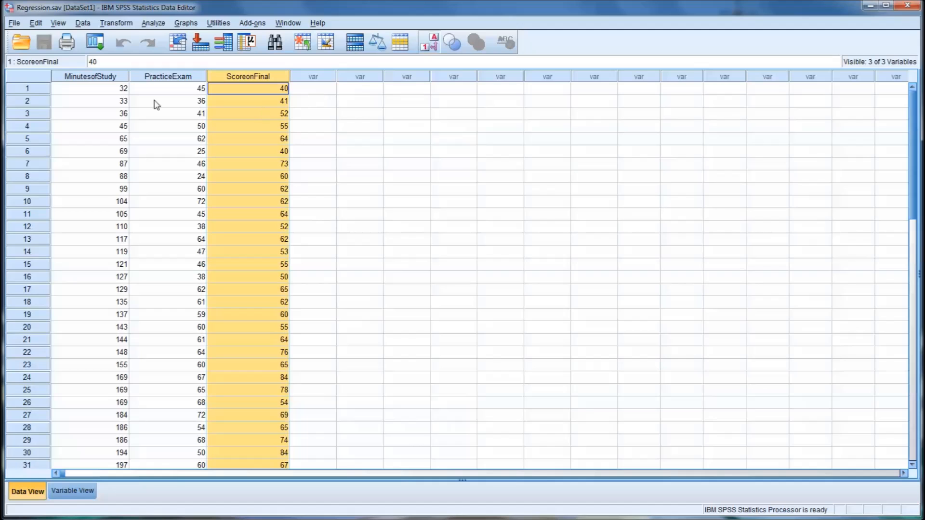
drag(133, 76, 144, 76)
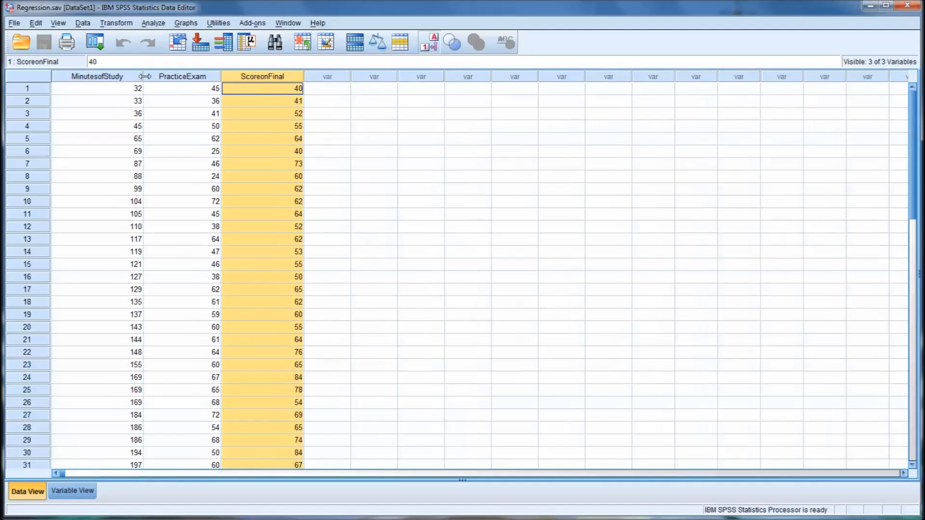
drag(221, 76, 227, 75)
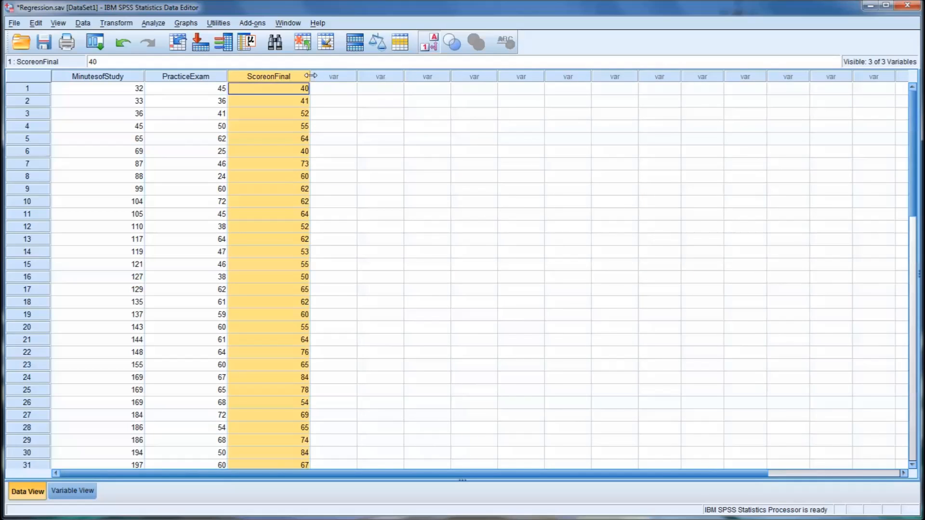
drag(310, 76, 320, 76)
click(341, 91)
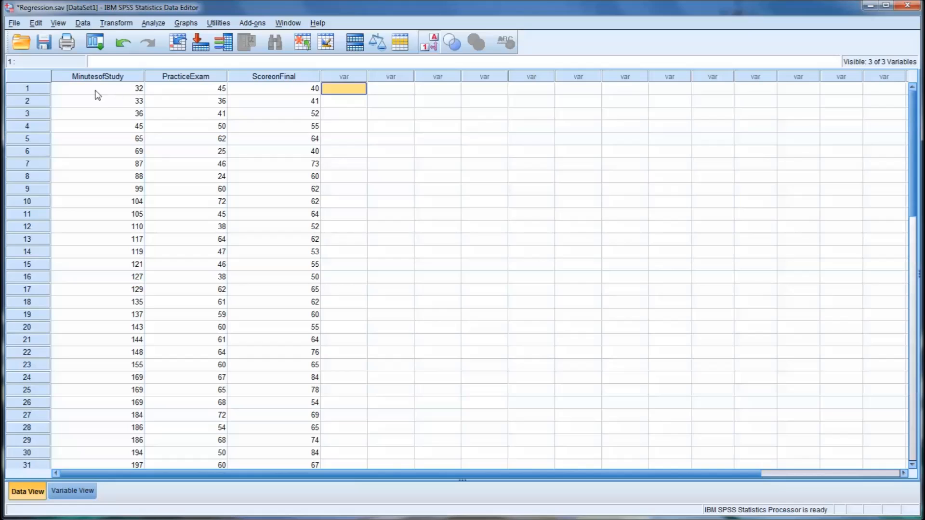
Examine the ScoreonFinal column as the outcome and the MinutesofStudy and PracticeExam columns as the predictors.
click(260, 78)
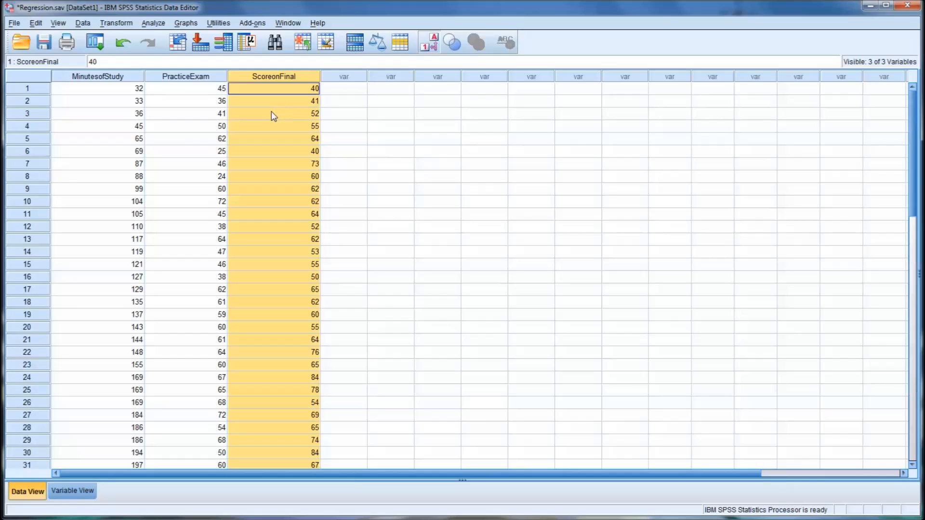
click(101, 80)
click(192, 78)
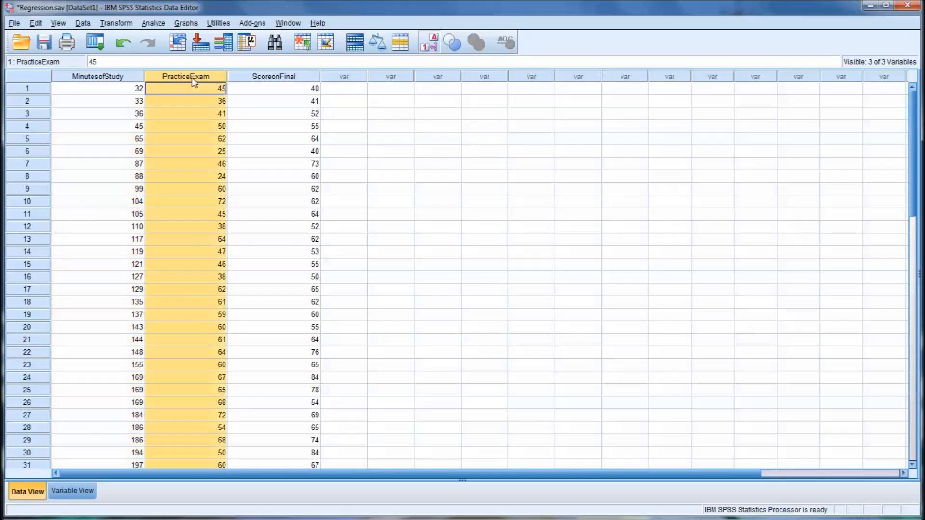
click(104, 78)
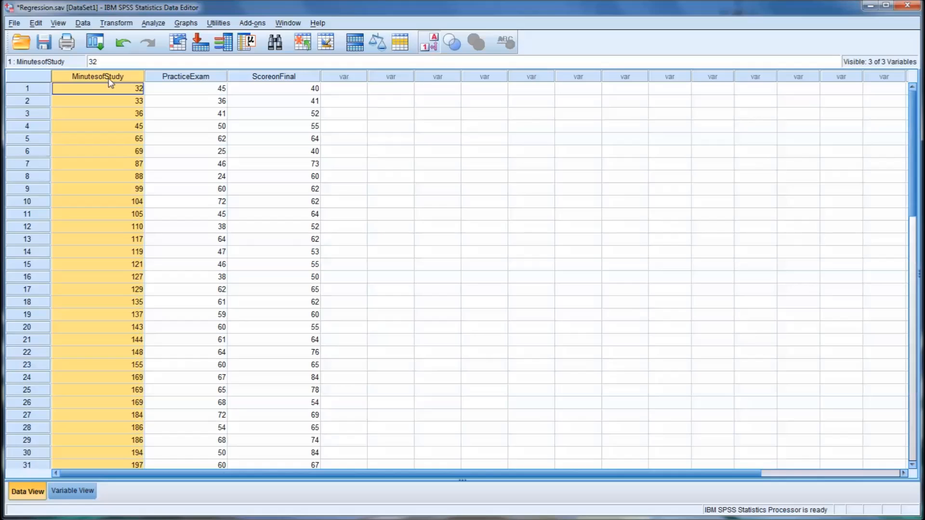
click(181, 78)
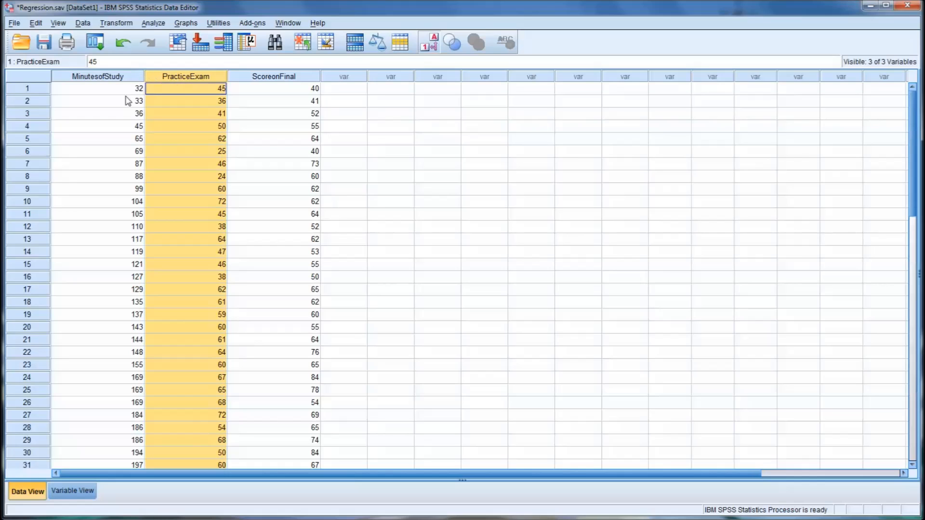
Look through the records and compare the first case's values for MinutesofStudy, PracticeExam and ScoreonFinal.
click(107, 94)
scroll(110, 126, down, 10)
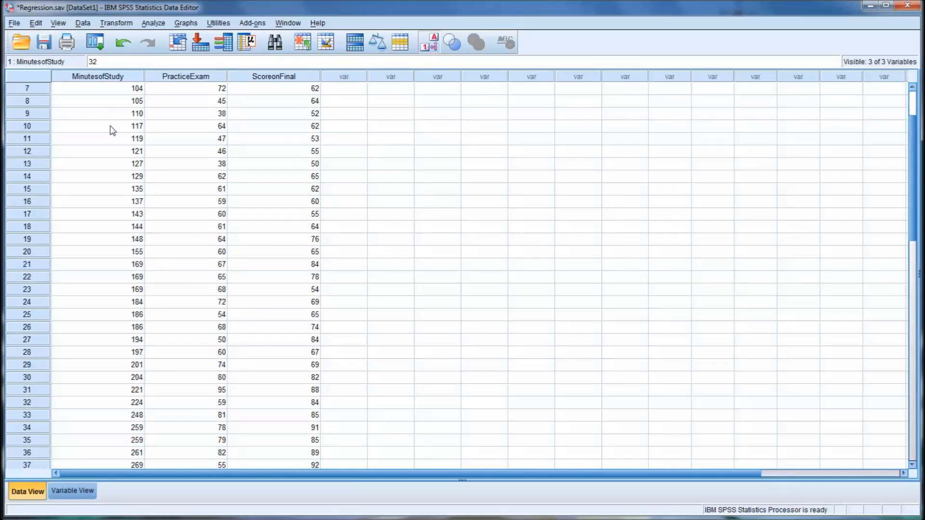
scroll(112, 130, up, 10)
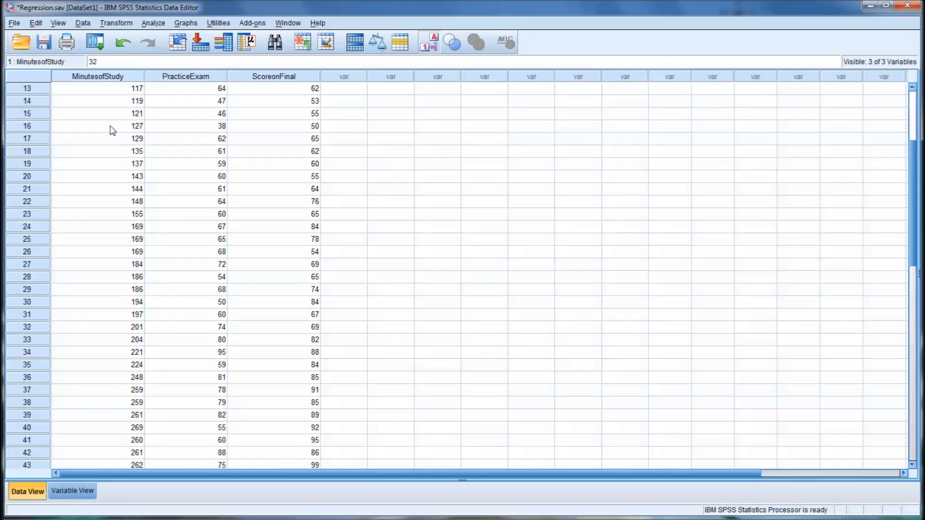
scroll(113, 130, down, 10)
scroll(112, 130, up, 10)
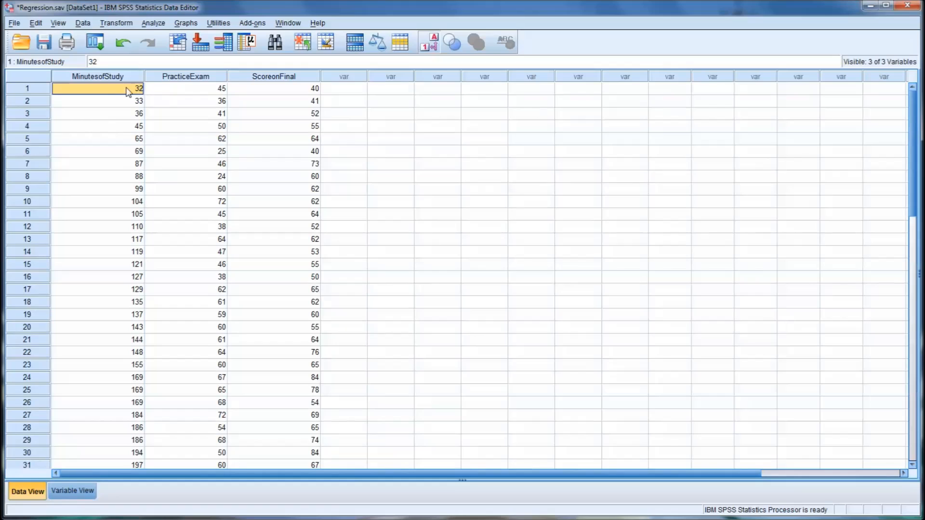
click(210, 93)
click(238, 92)
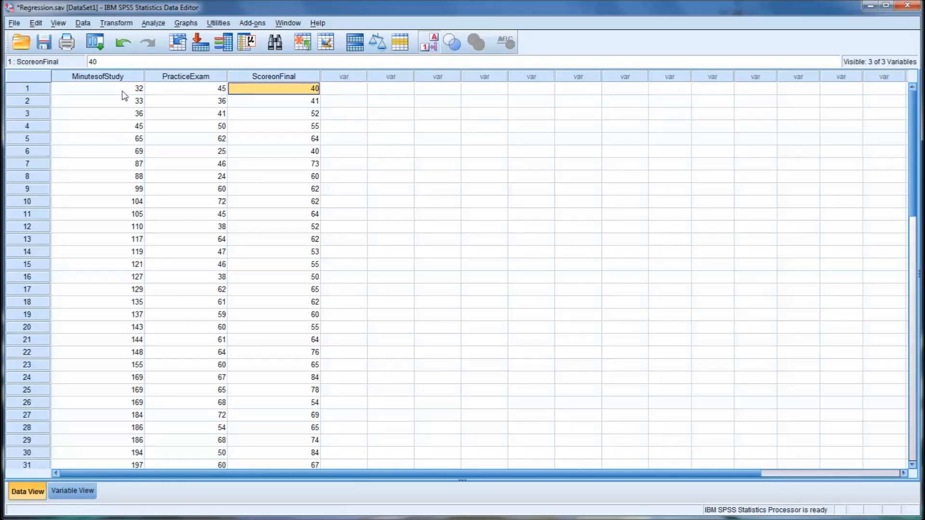
click(107, 96)
click(187, 93)
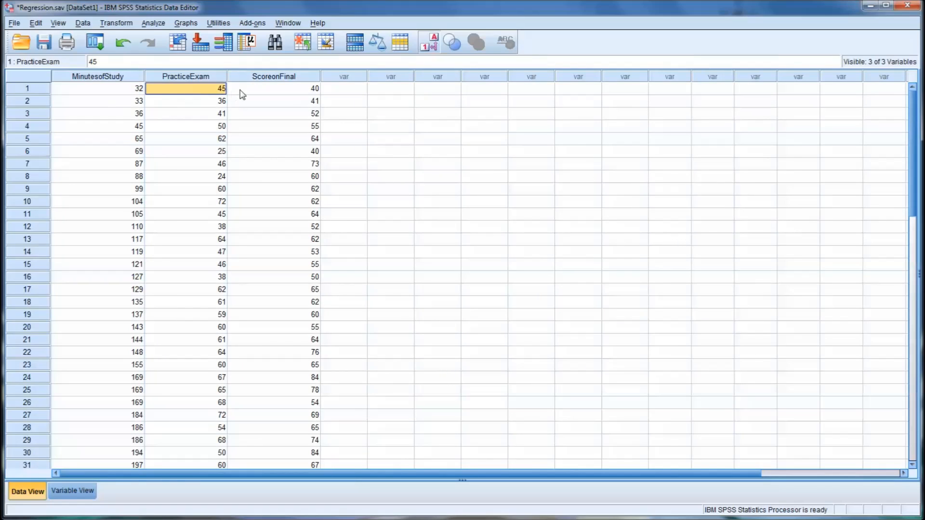
click(240, 92)
click(113, 93)
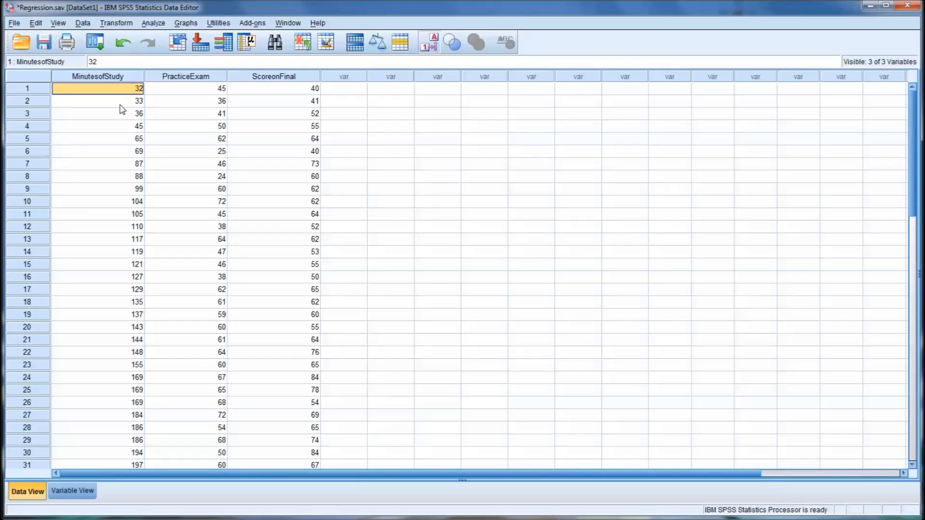
Review each variable column again and check how many cases the data set holds for the two predictors.
click(123, 79)
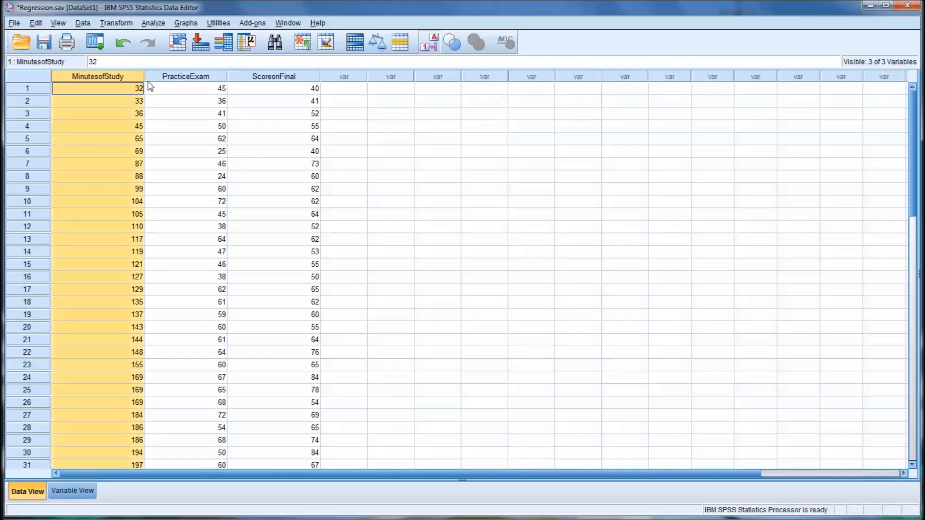
click(209, 78)
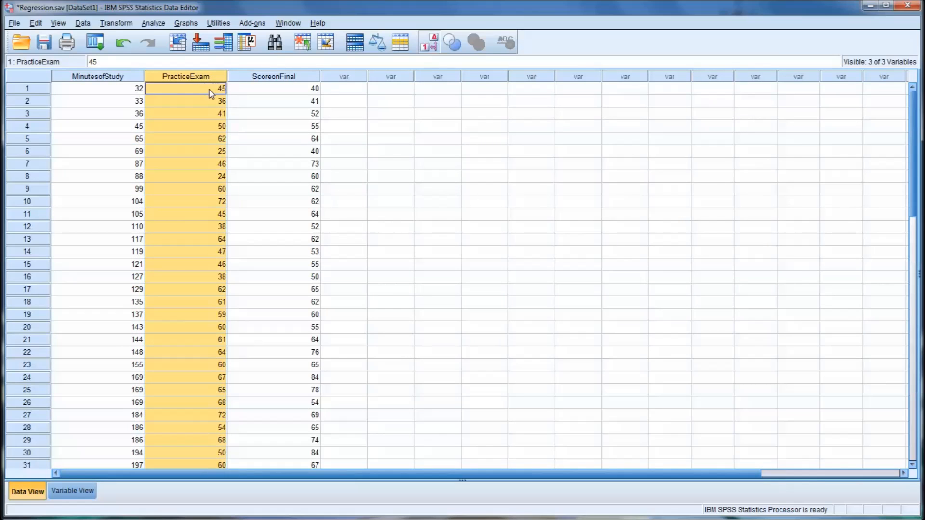
click(256, 80)
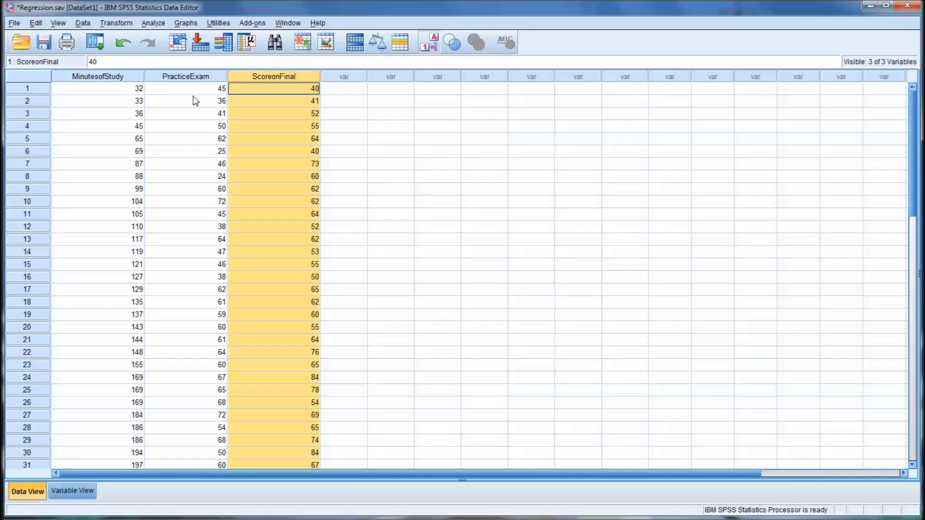
click(116, 78)
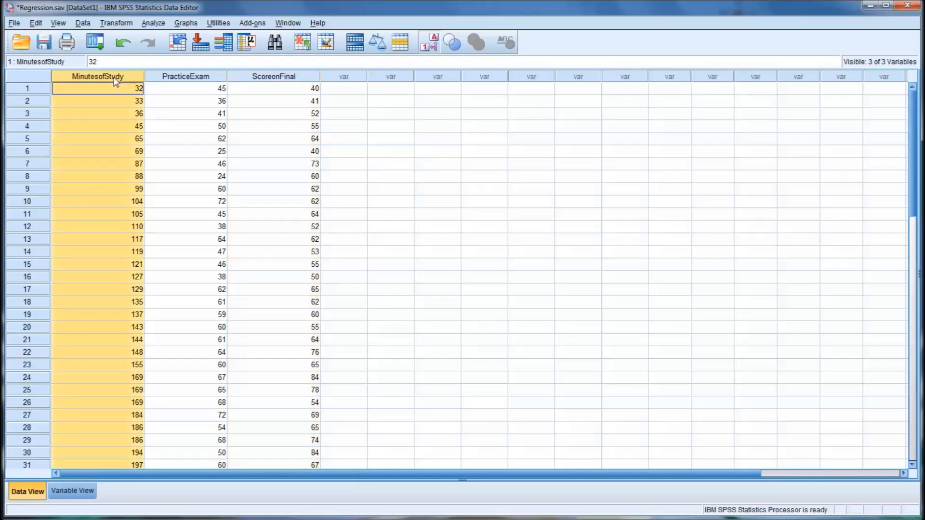
click(187, 79)
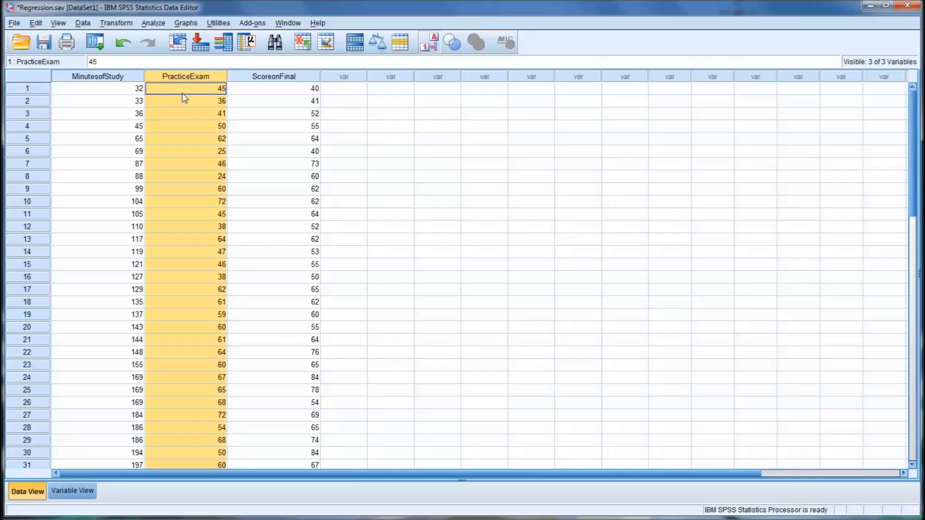
click(41, 90)
click(94, 91)
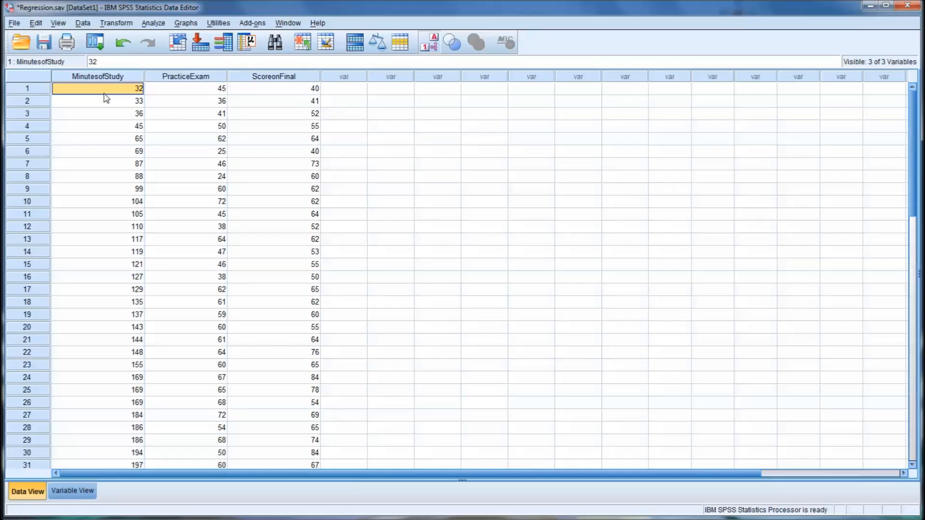
scroll(105, 104, down, 7)
scroll(105, 104, up, 7)
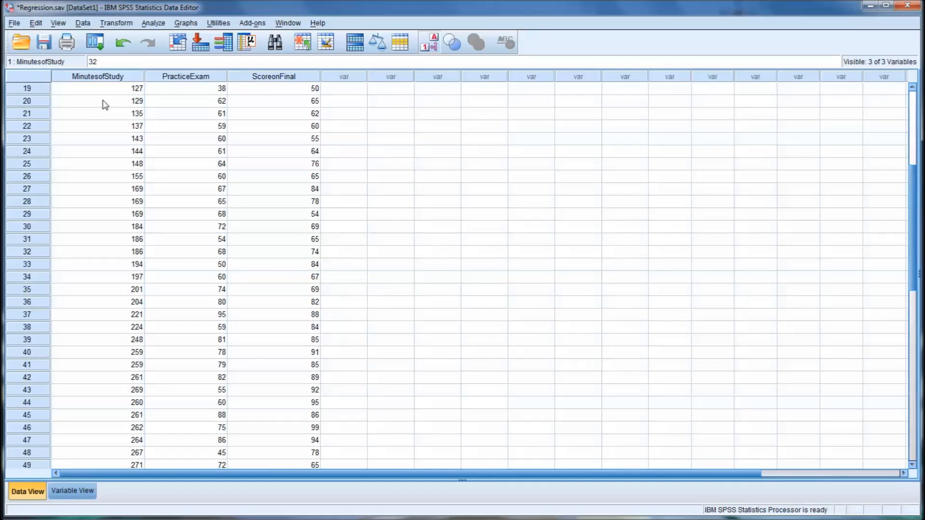
click(117, 77)
click(157, 77)
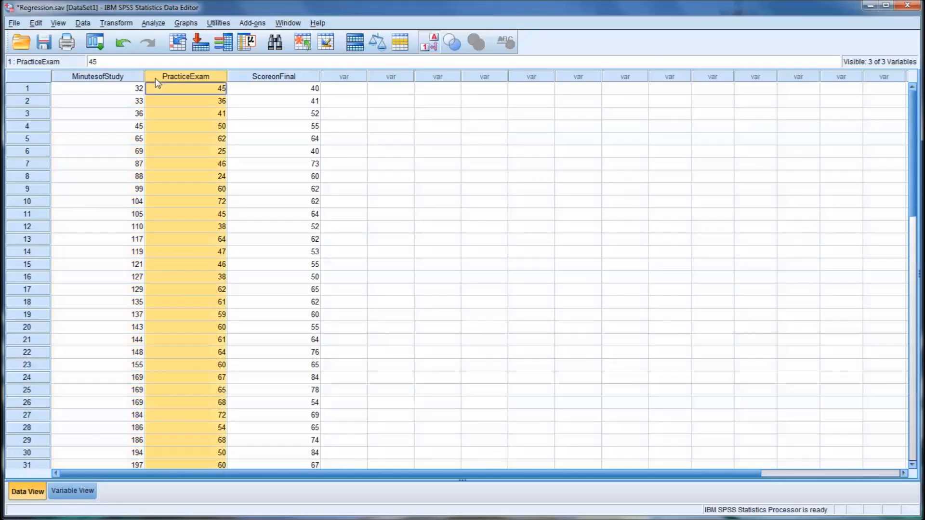
click(110, 91)
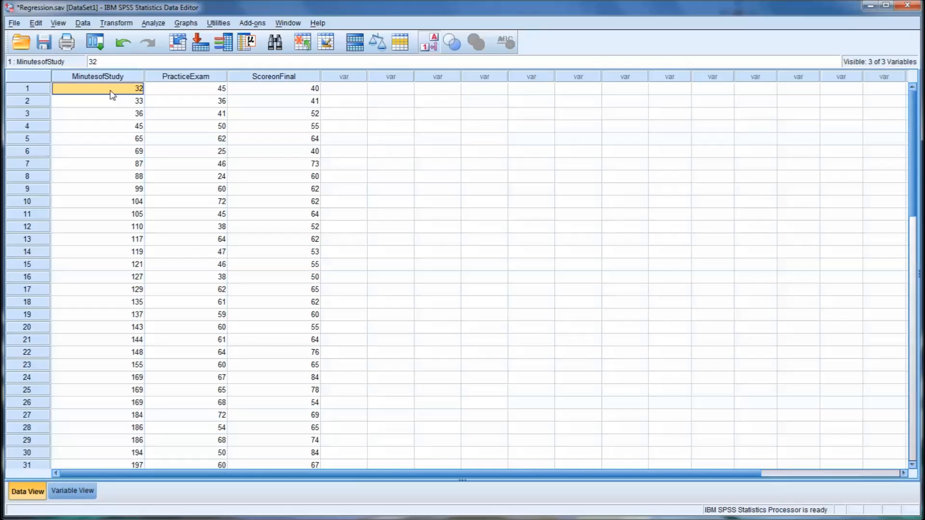
Open the Linear Regression setup and remove the already assigned variables MinutesofStudy, PracticeExam and ScoreonFinal.
click(157, 23)
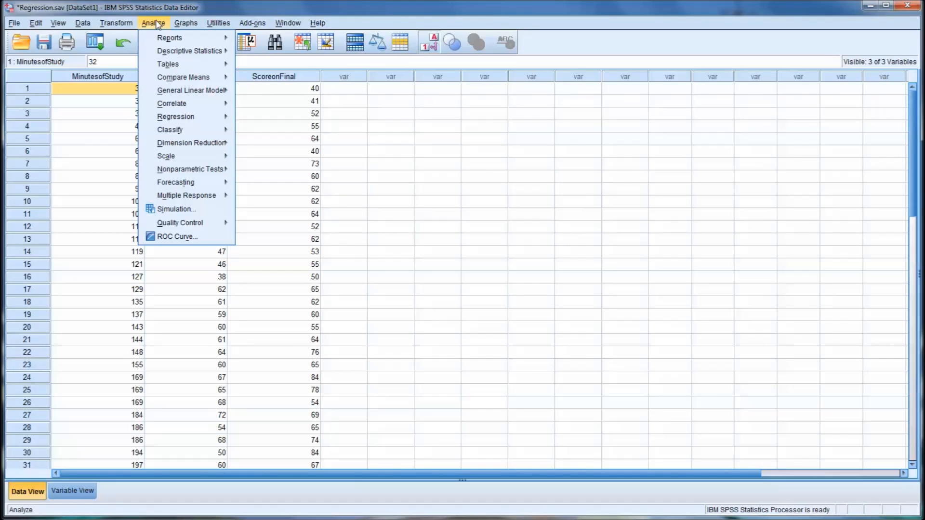
mouse_move(191, 118)
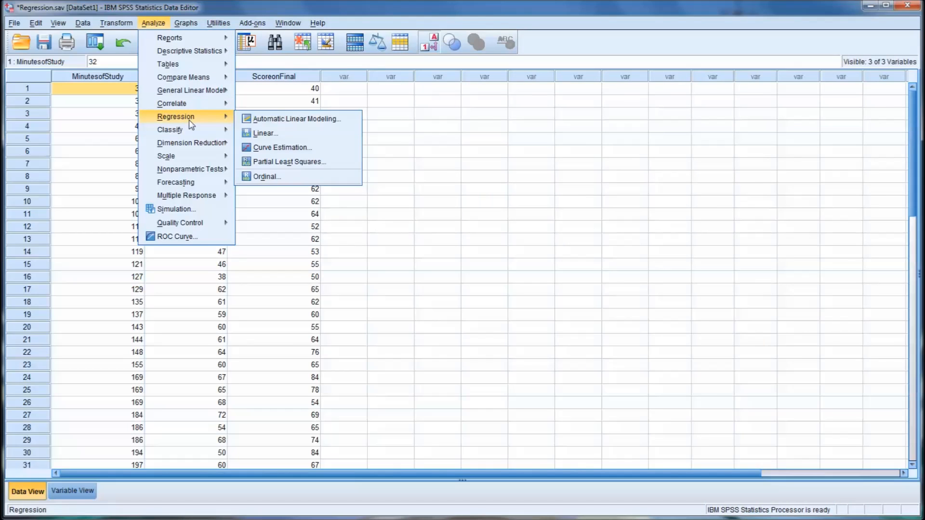
click(284, 135)
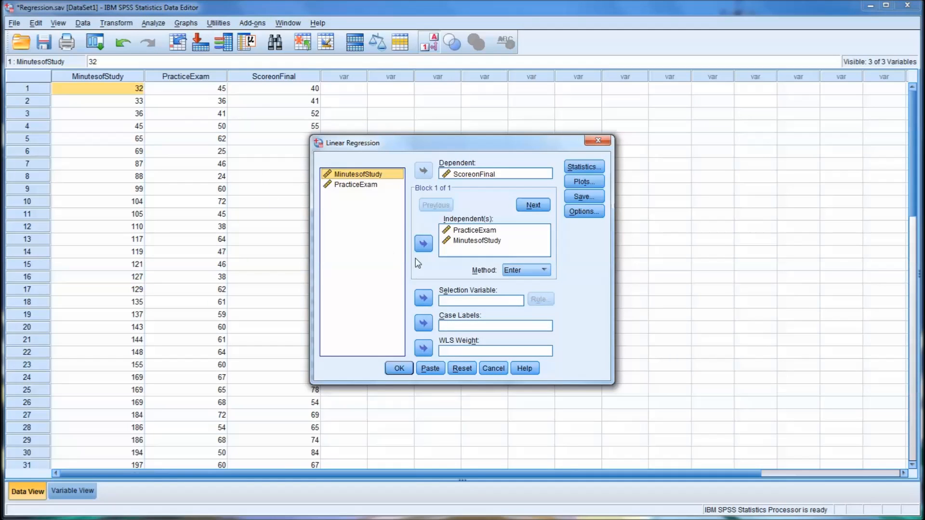
drag(490, 141, 463, 129)
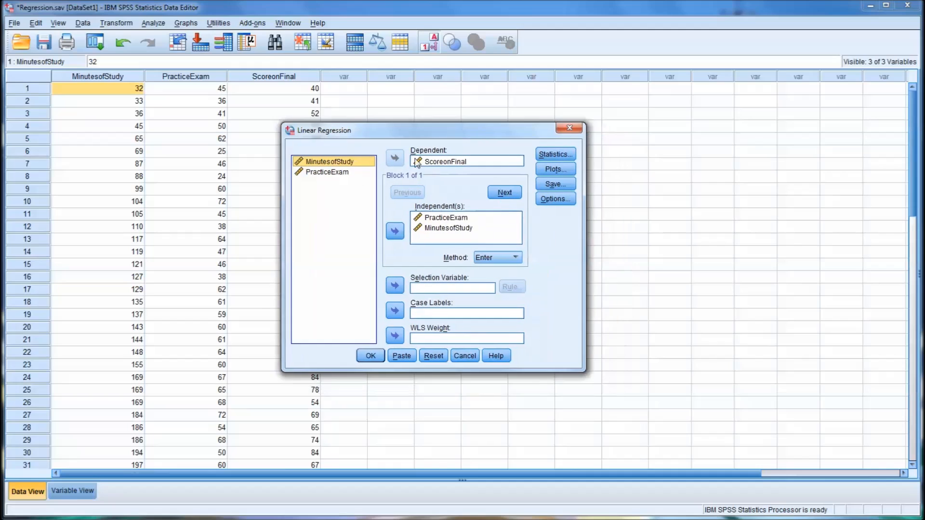
click(444, 228)
click(392, 231)
click(446, 217)
click(394, 231)
drag(446, 161, 348, 190)
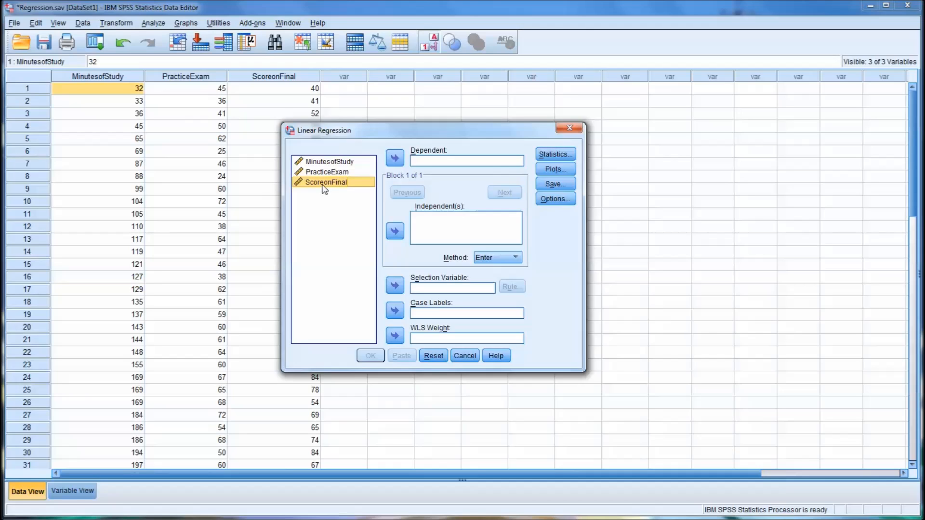
Assign ScoreonFinal as the dependent variable and MinutesofStudy and PracticeExam as the independent variables.
drag(324, 188, 429, 165)
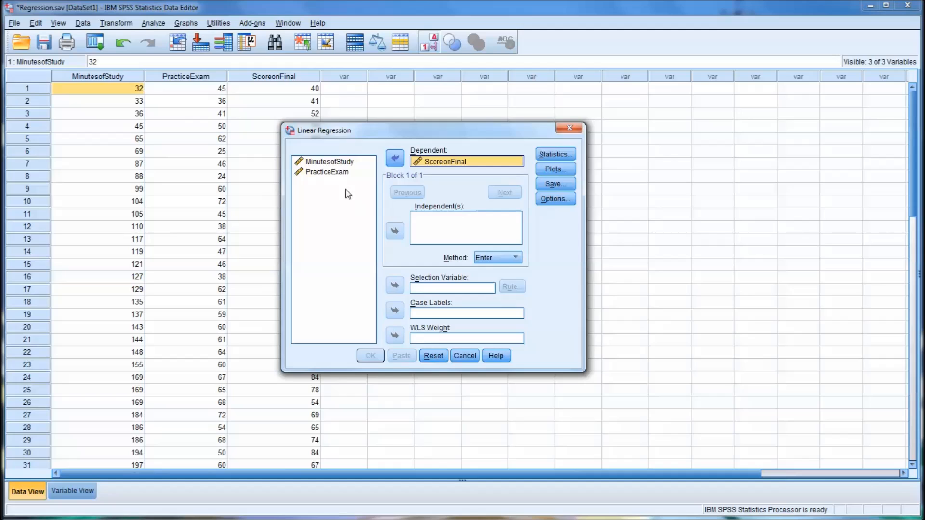
click(331, 163)
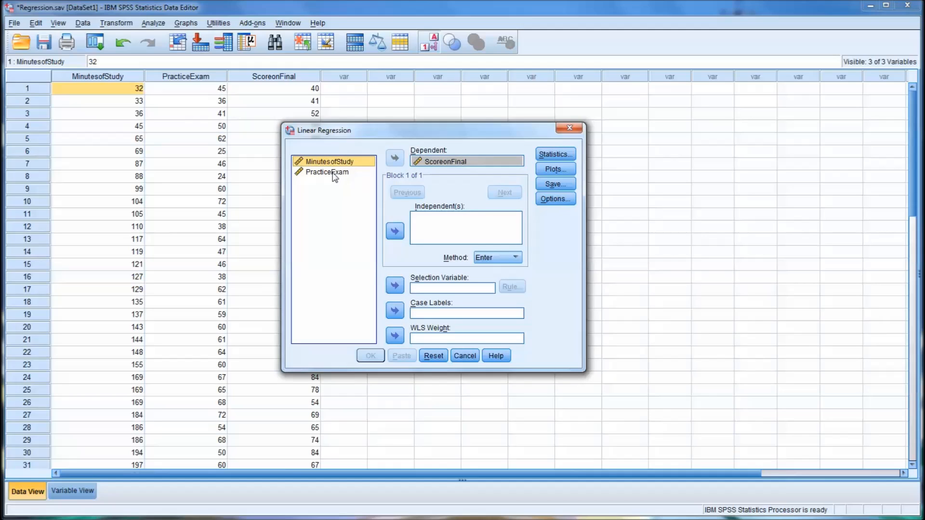
shift+click(332, 172)
click(395, 231)
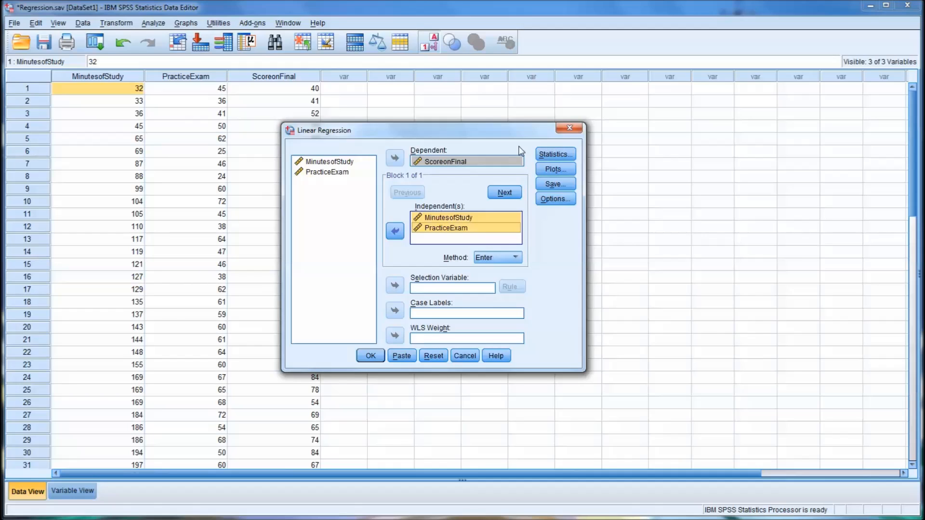
Include estimates, model fit, R squared change, descriptives, part and partial correlations, and collinearity diagnostics in the regression statistics.
drag(520, 129, 515, 149)
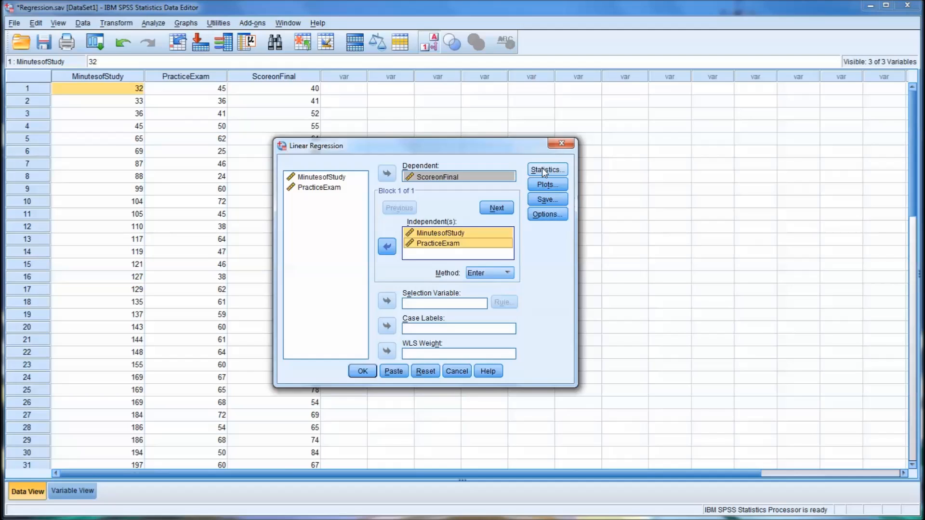
click(543, 171)
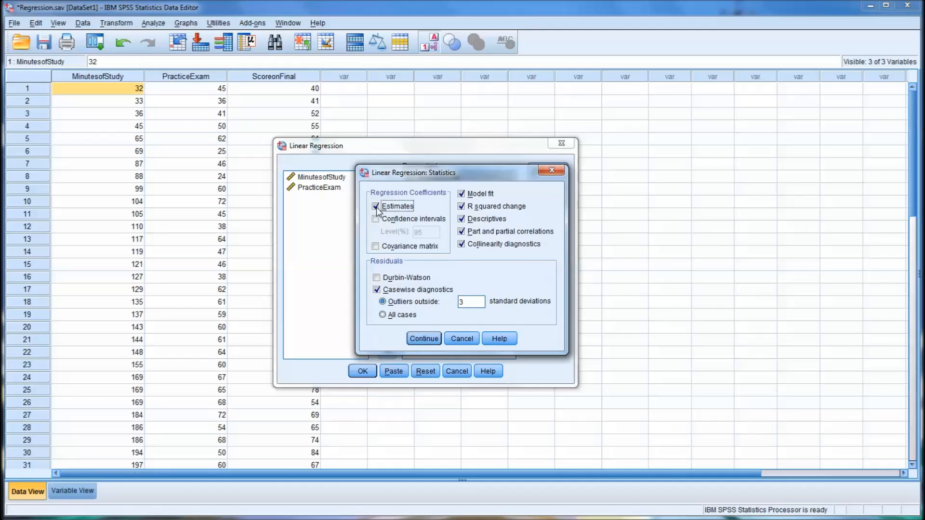
click(462, 195)
click(462, 207)
click(461, 207)
click(462, 220)
click(462, 220)
click(461, 232)
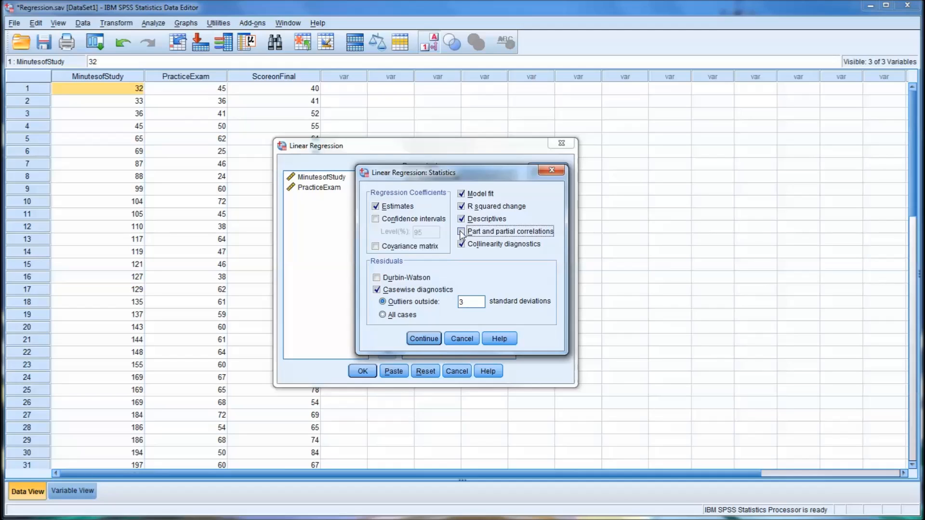
click(462, 245)
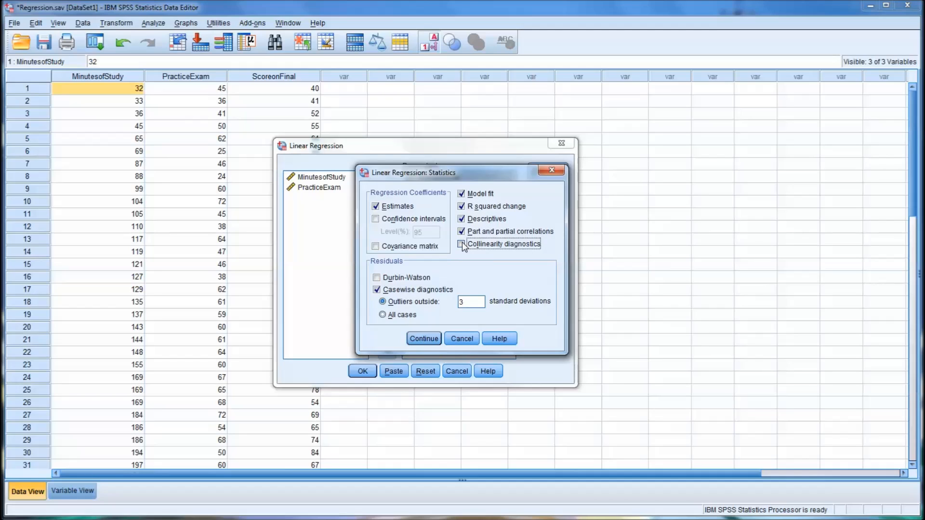
click(462, 245)
Request casewise diagnostics for outliers outside 3 standard deviations and accept the regression statistics settings.
click(376, 290)
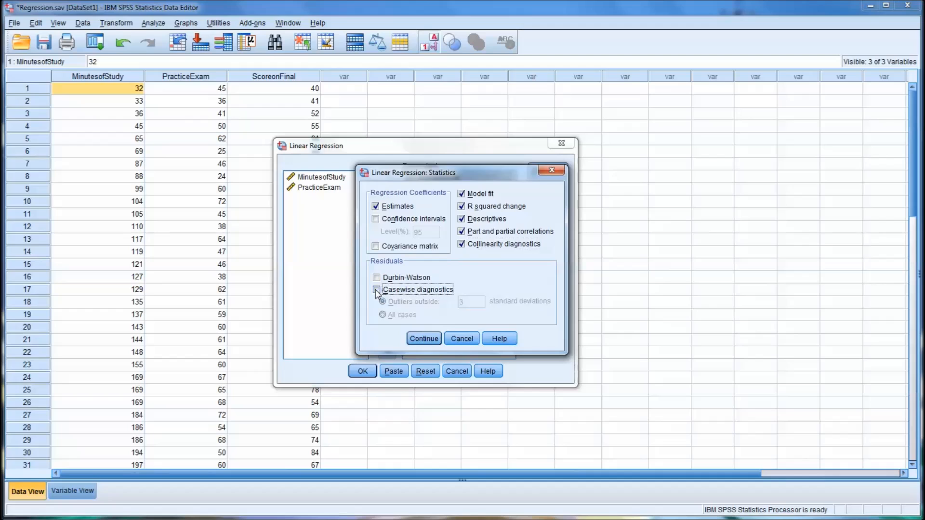
click(375, 290)
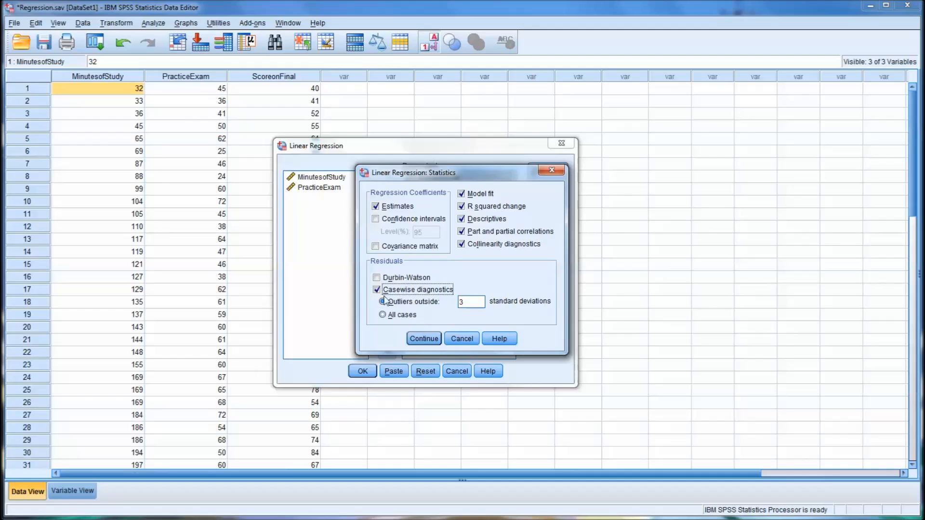
click(422, 339)
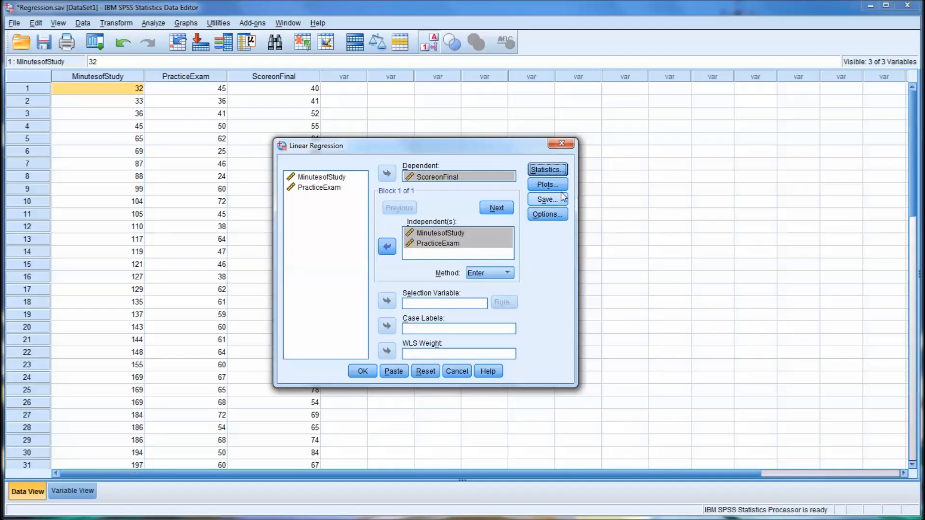
Open the regression plot settings and clear the variables assigned to the scatterplot's Y and X axes.
click(557, 187)
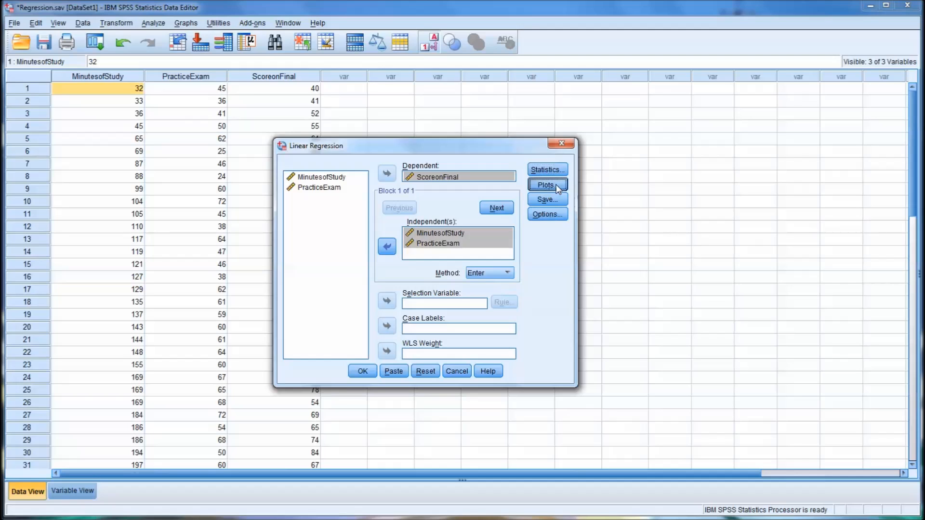
click(509, 242)
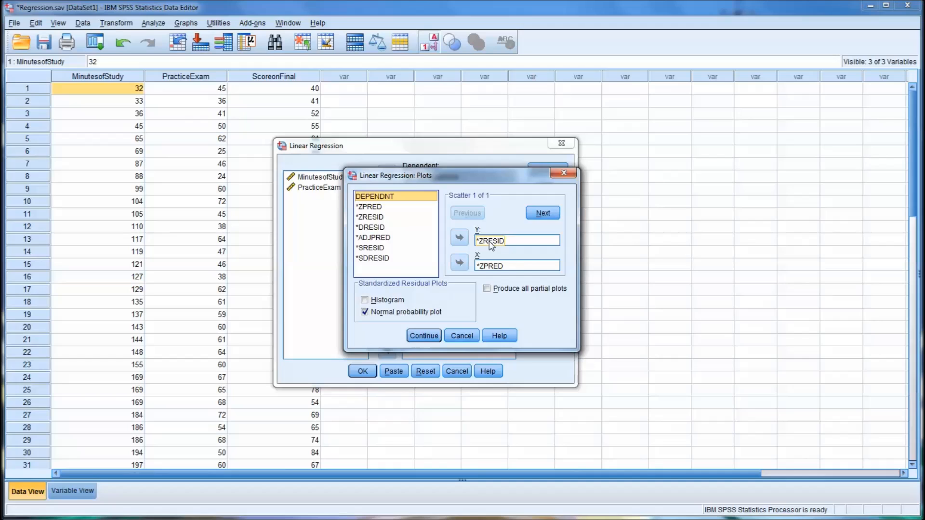
drag(498, 242, 413, 237)
drag(490, 268, 418, 264)
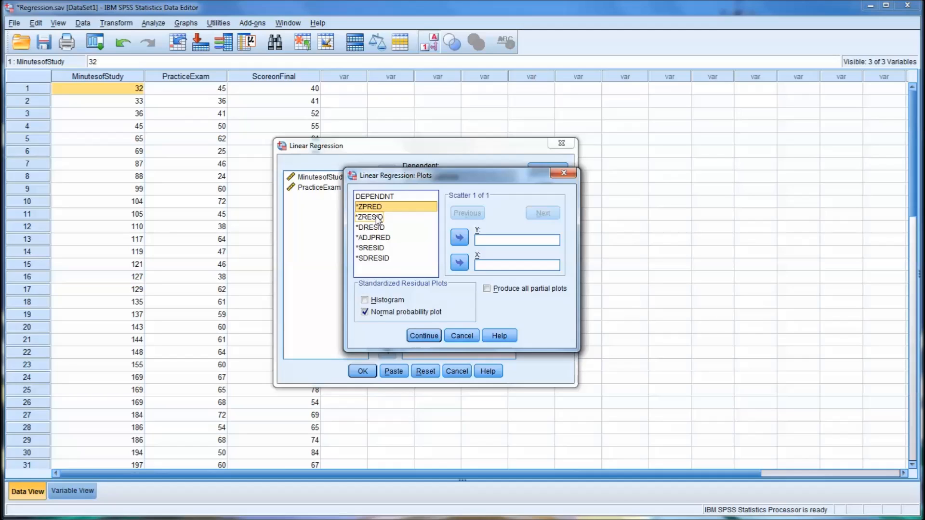
Plot *ZRESID on Y against *ZPRED on X, keep the normal probability plot selected, and accept the plot settings.
drag(378, 221, 497, 242)
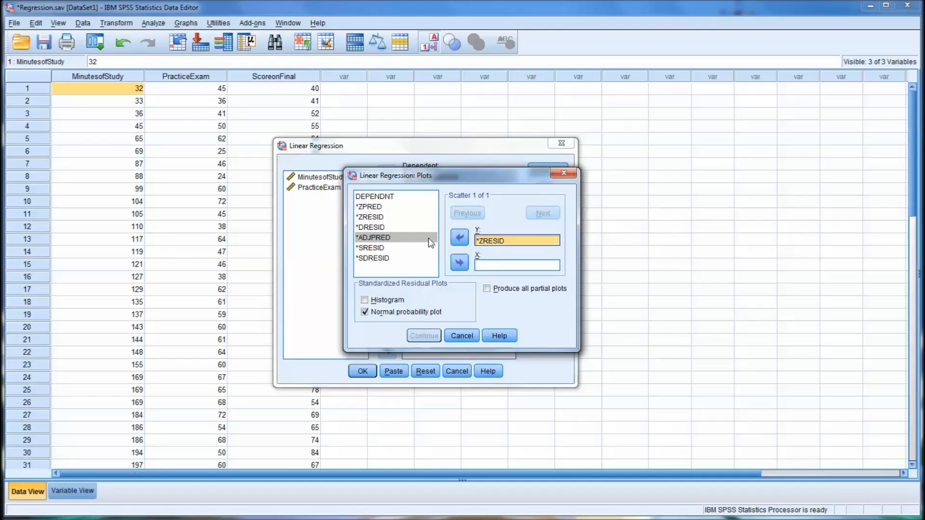
drag(377, 207, 487, 265)
click(366, 312)
click(366, 312)
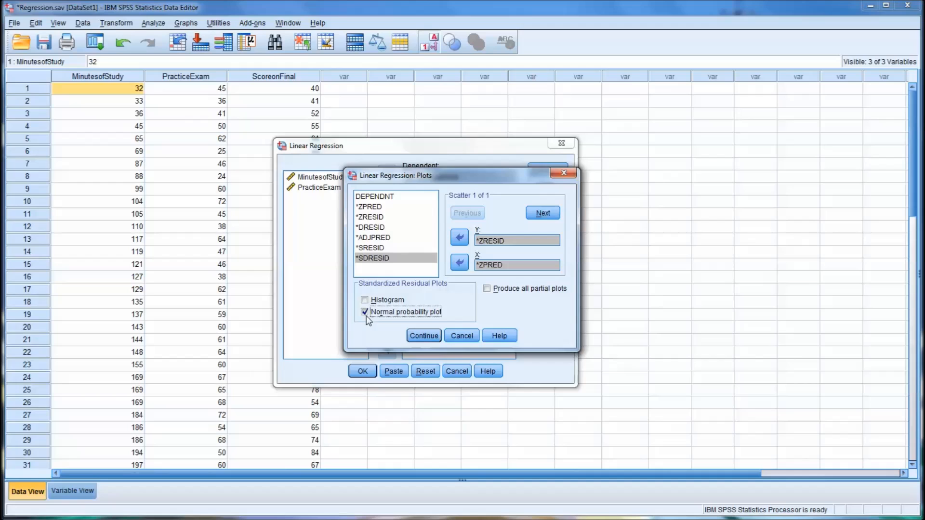
click(414, 336)
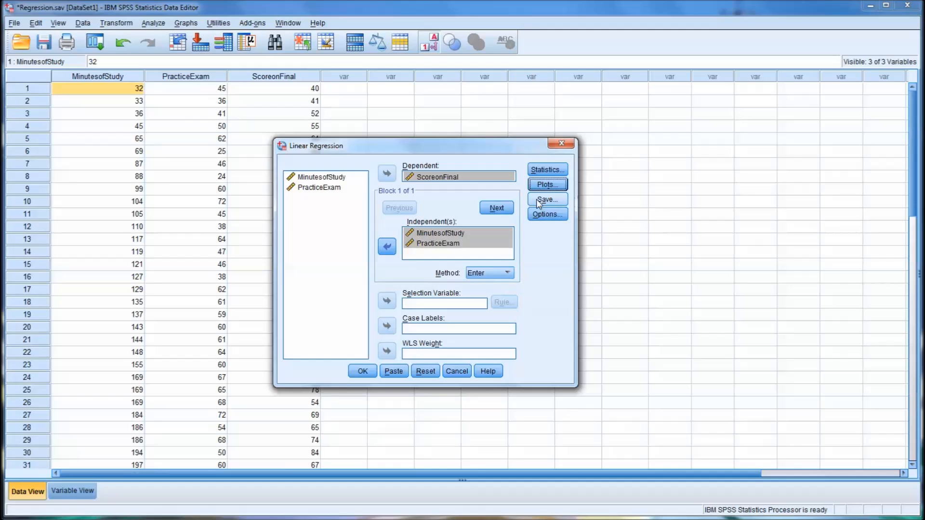
Choose to save Cook's distances for the regression and accept the save settings.
click(537, 199)
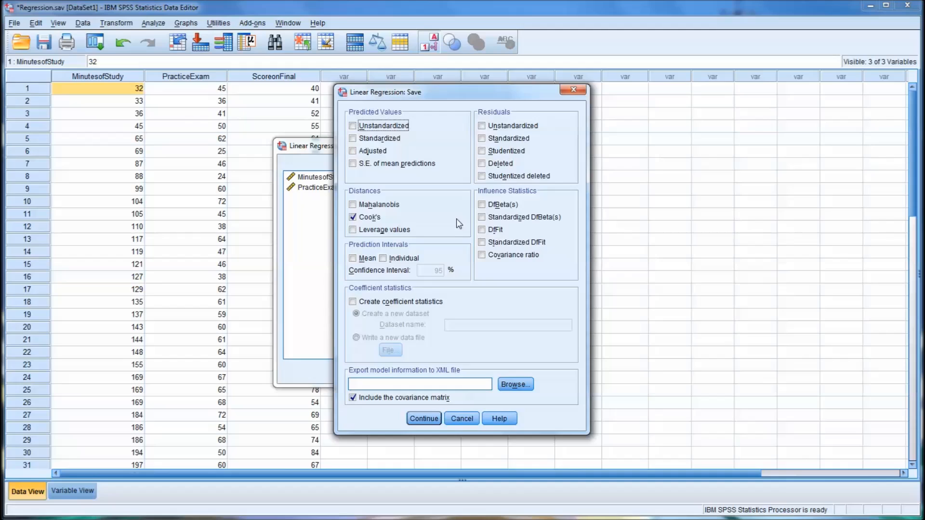
click(353, 218)
click(353, 218)
click(423, 419)
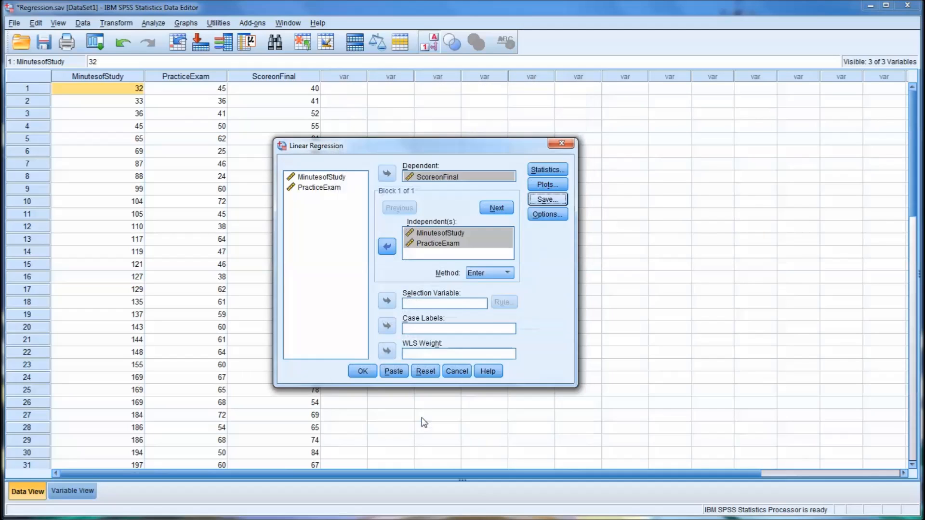
Set missing values to exclude cases pairwise, accept the options, and close the Linear Regression setup without running it.
click(551, 217)
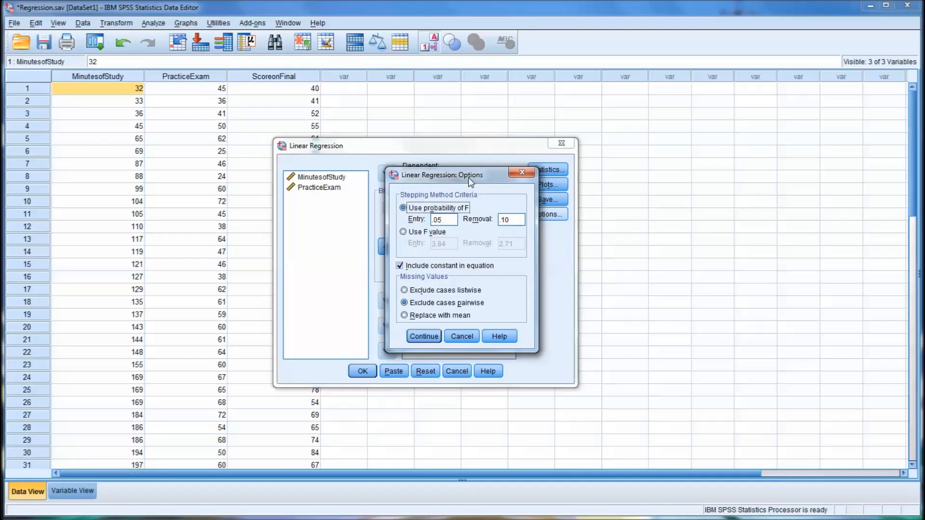
drag(468, 177, 421, 192)
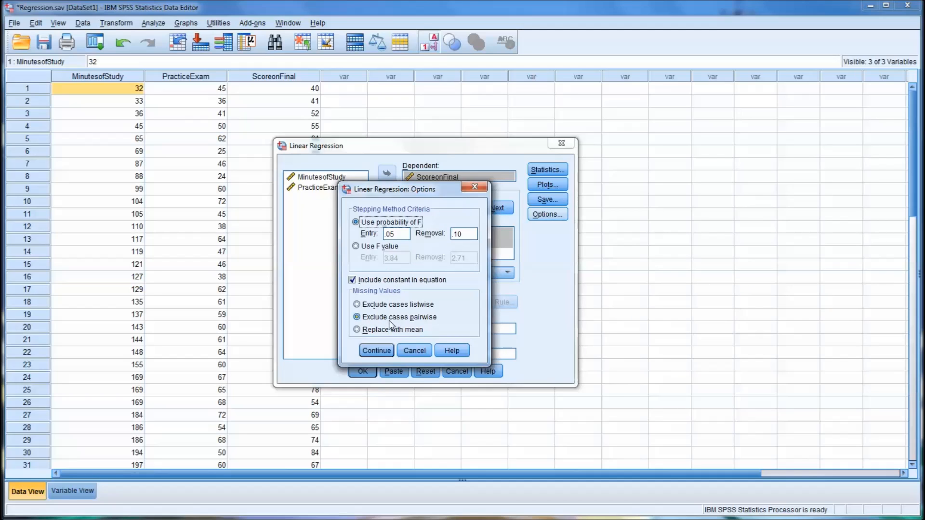
click(358, 316)
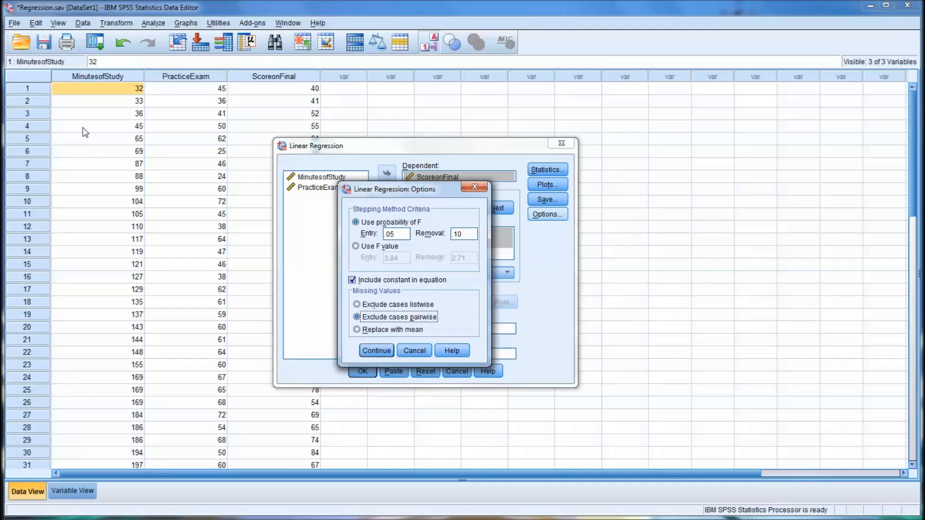
click(382, 351)
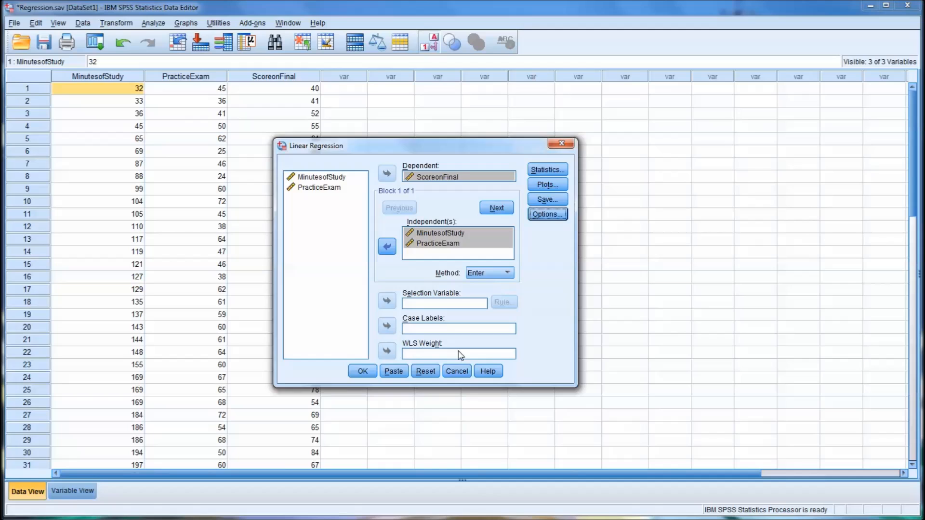
click(563, 144)
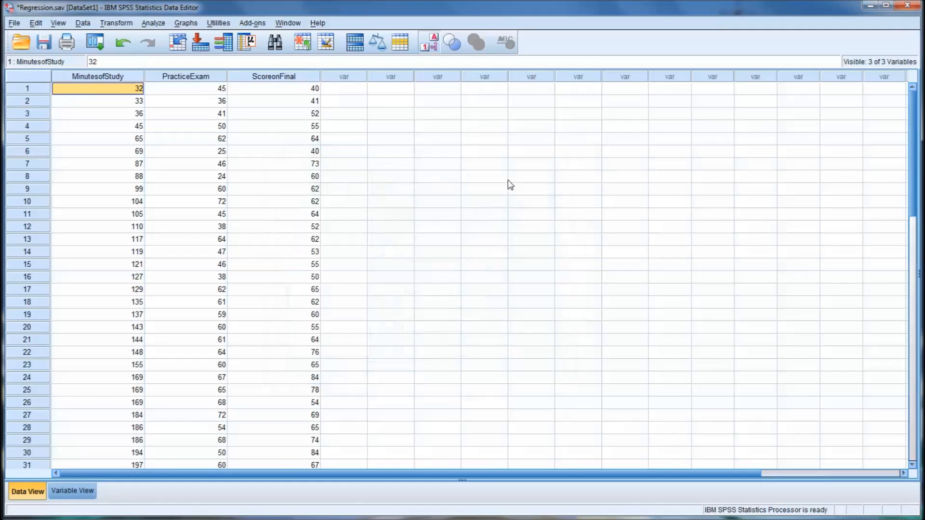
Examine the sixth case's record, comparing its PracticeExam and MinutesofStudy values.
click(27, 151)
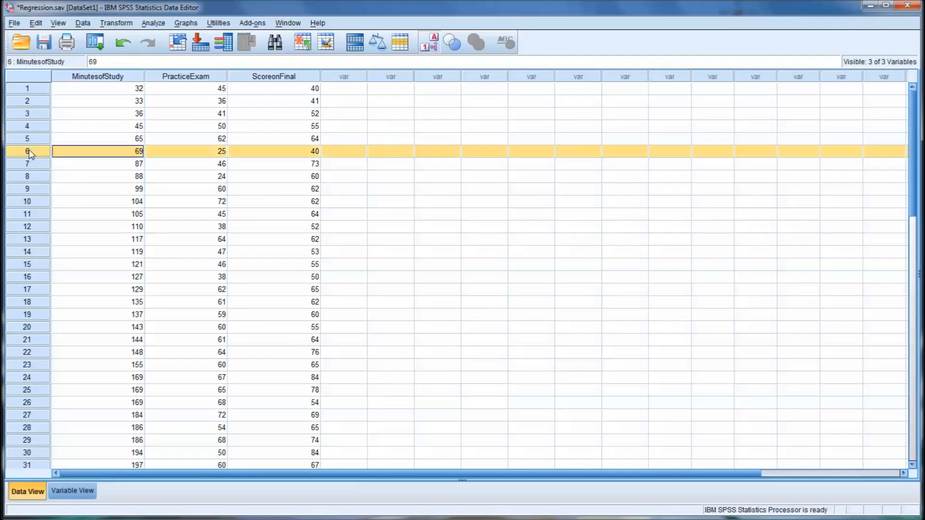
click(201, 153)
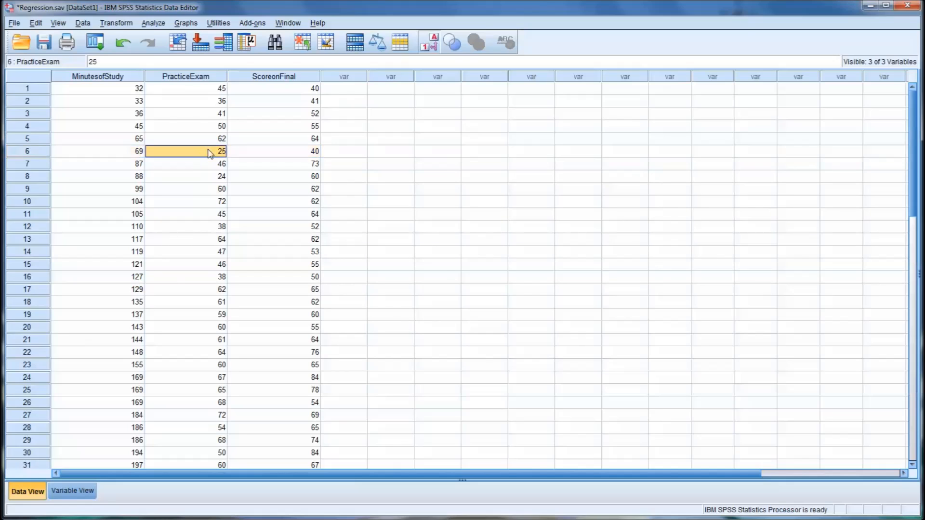
click(101, 154)
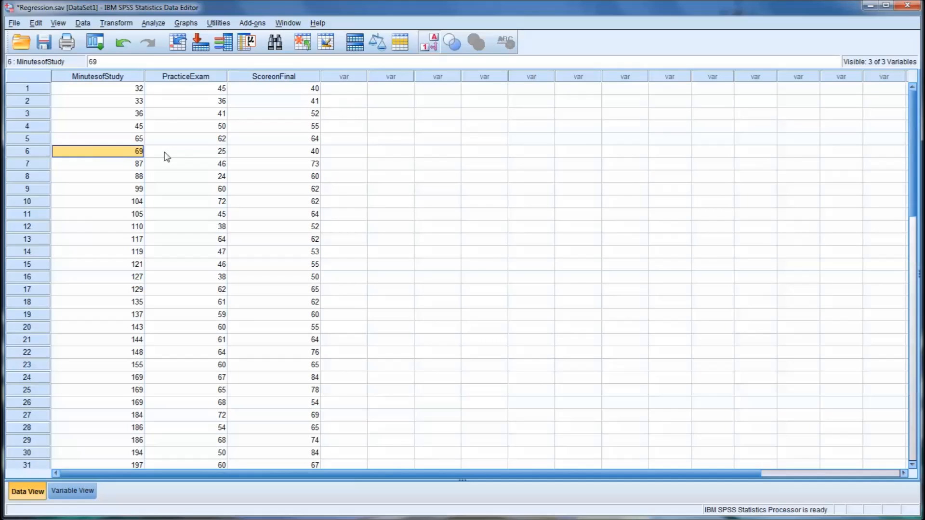
Reopen the Linear Regression setup, try excluding cases listwise, and set missing values to exclude cases pairwise.
click(162, 25)
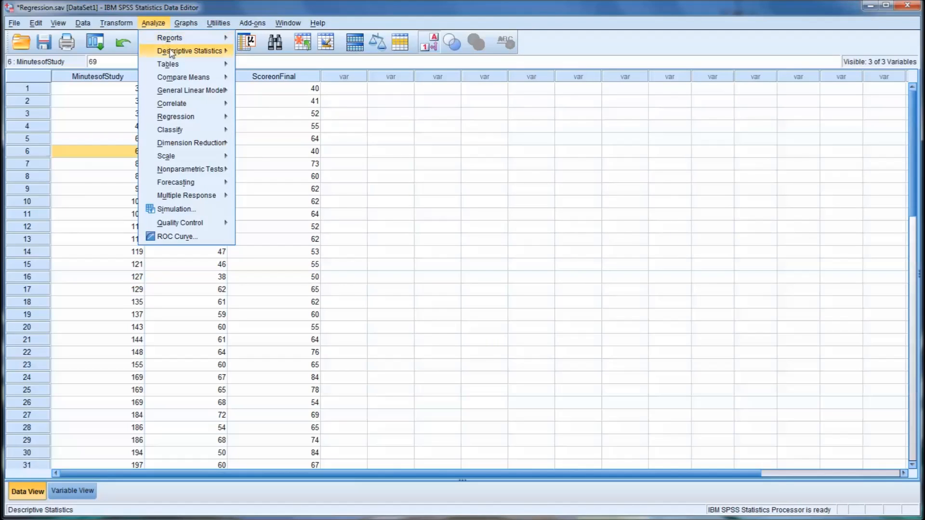
mouse_move(177, 117)
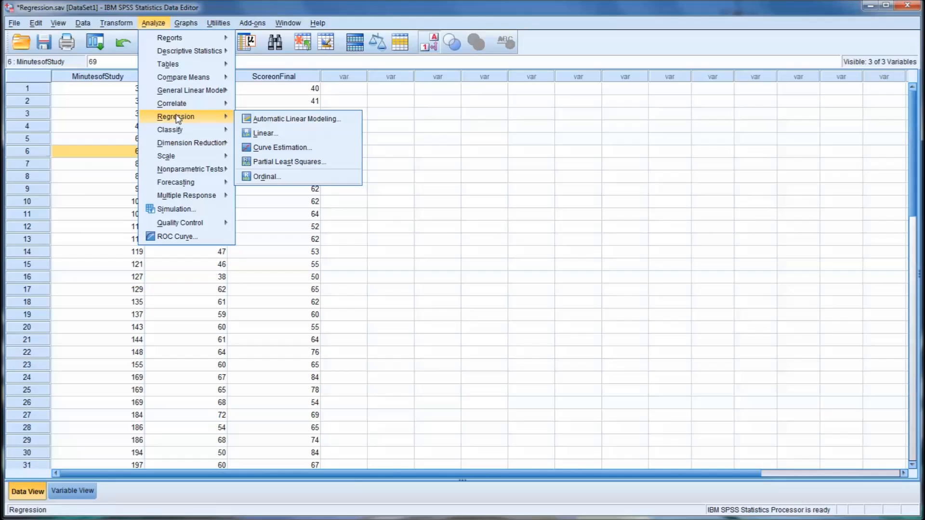
click(261, 133)
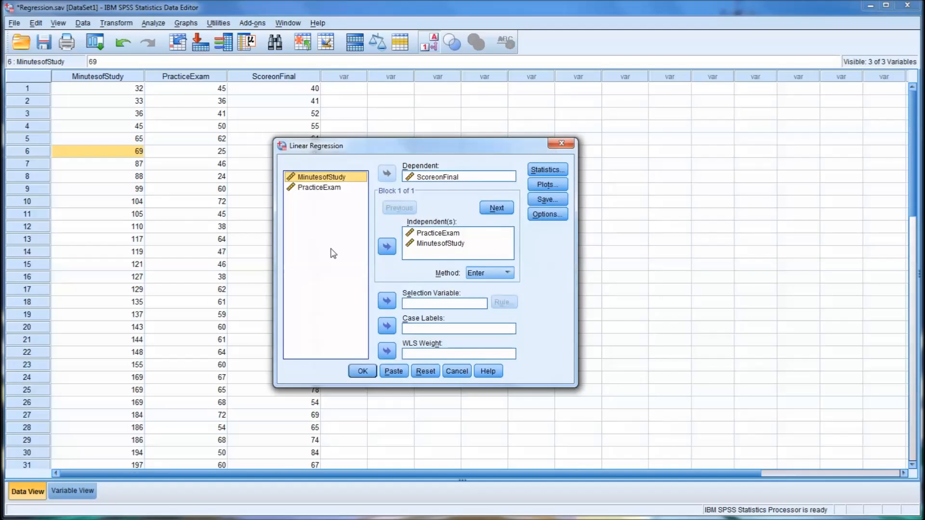
click(548, 214)
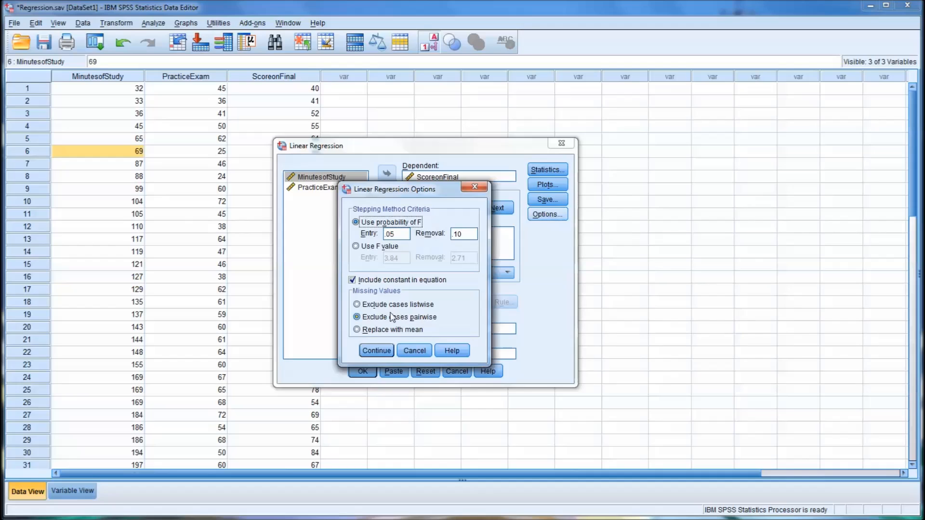
click(363, 305)
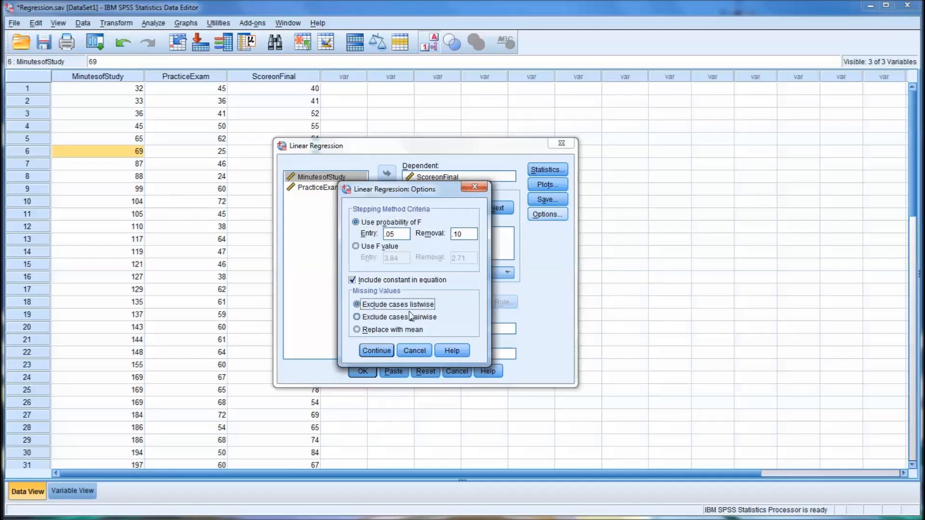
click(357, 316)
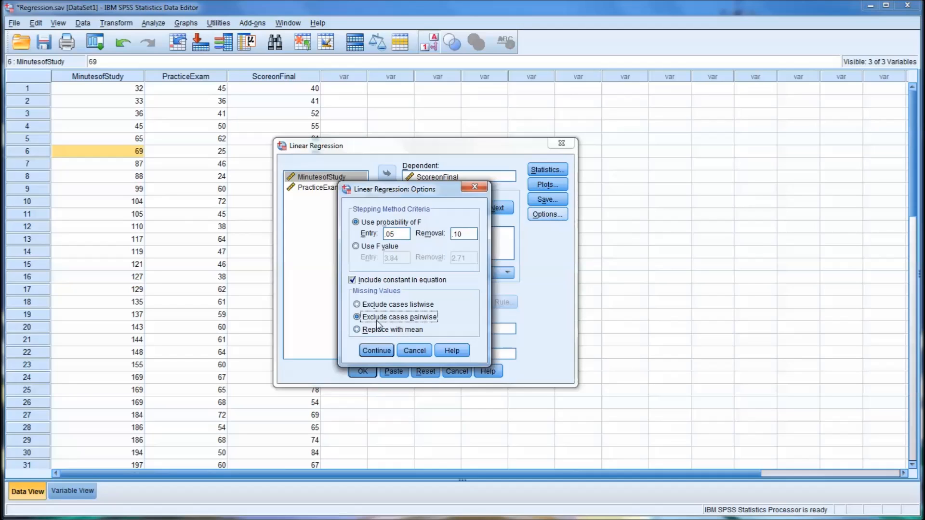
click(374, 348)
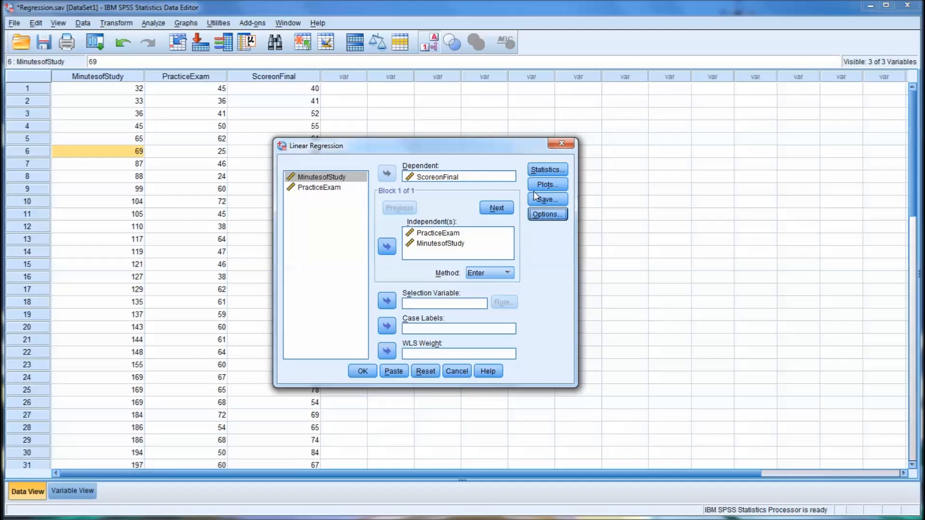
Review the regression's statistics, residual plot and Cook's distance save settings, accepting each.
click(533, 171)
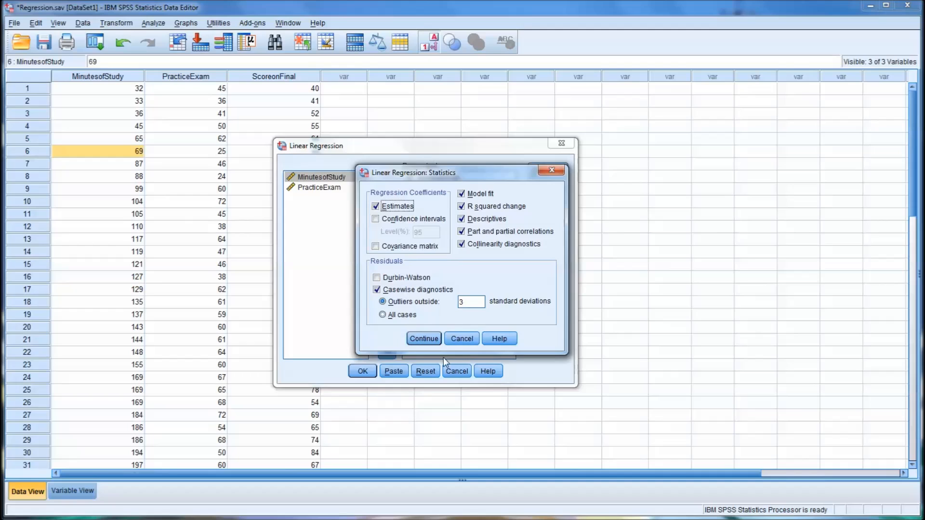
click(426, 339)
click(424, 339)
click(545, 184)
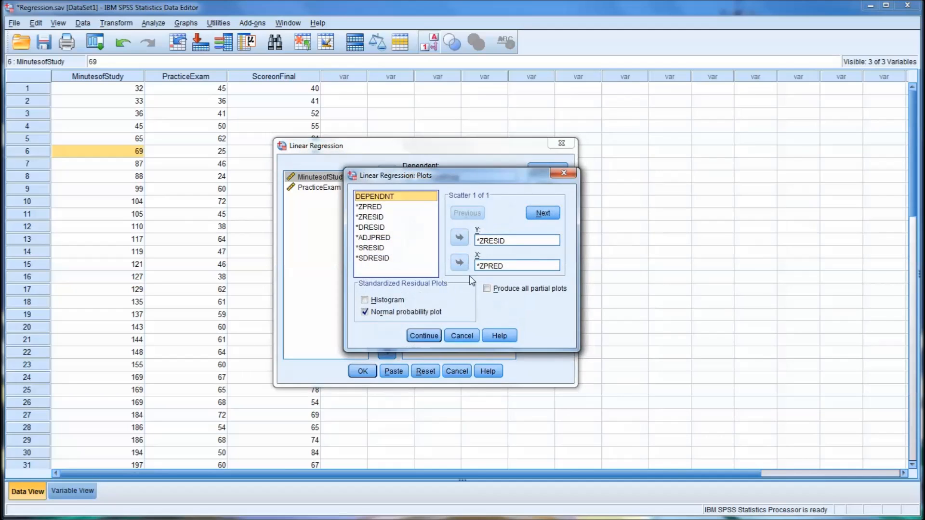
click(423, 337)
click(546, 199)
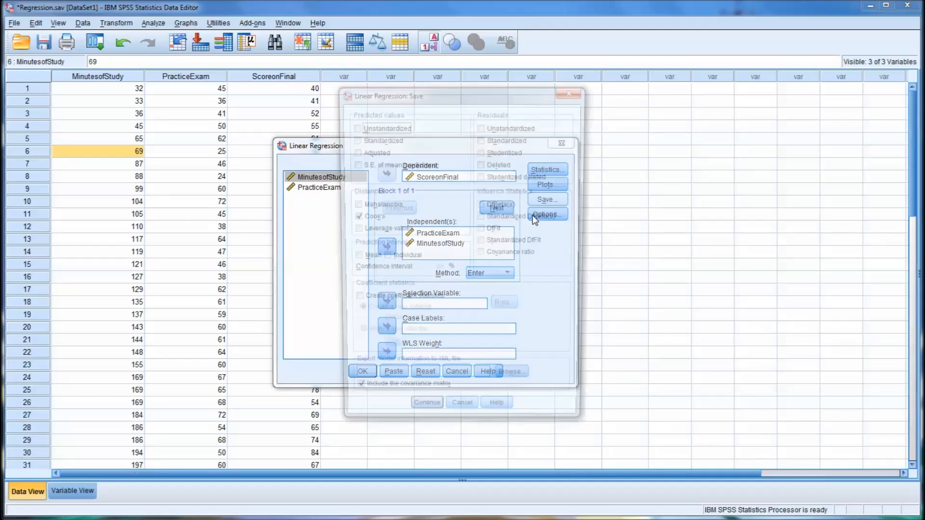
click(362, 222)
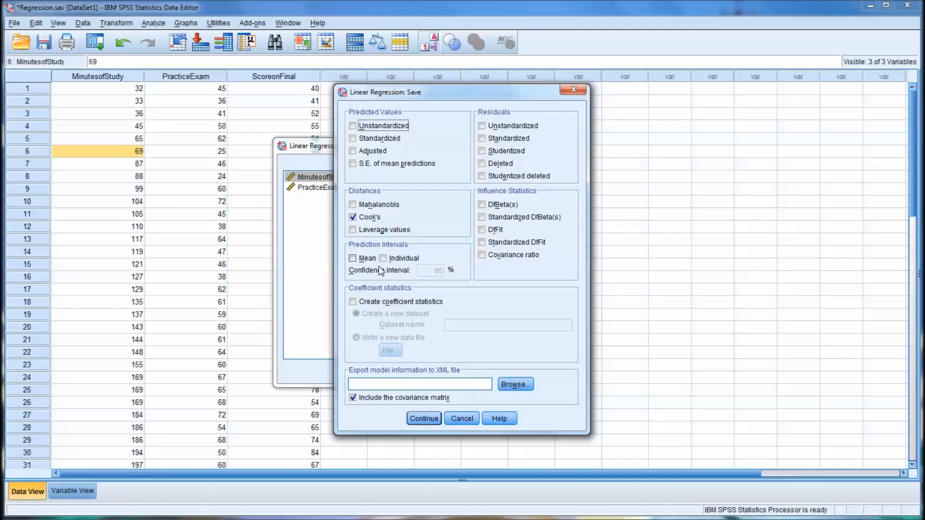
click(427, 419)
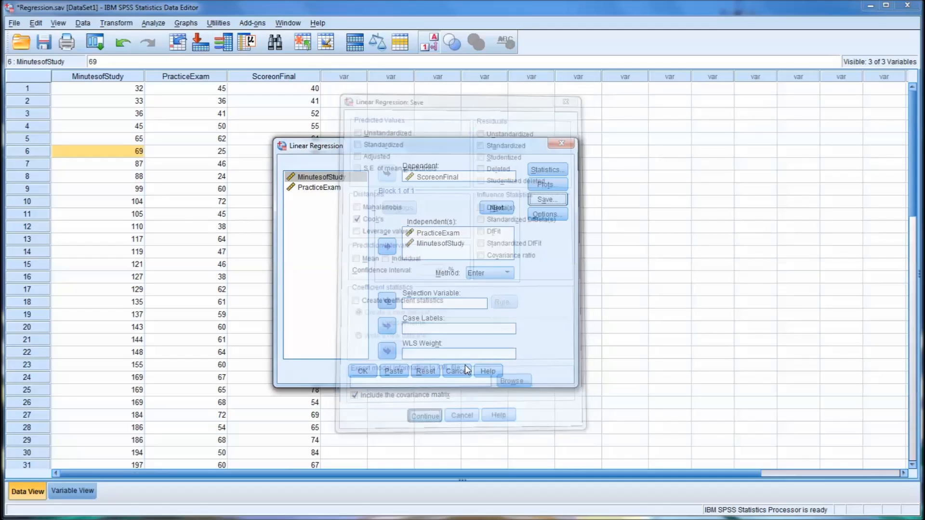
Accept pairwise exclusion of missing values, check the ScoreonFinal, PracticeExam and MinutesofStudy assignments, and run the linear regression.
click(546, 214)
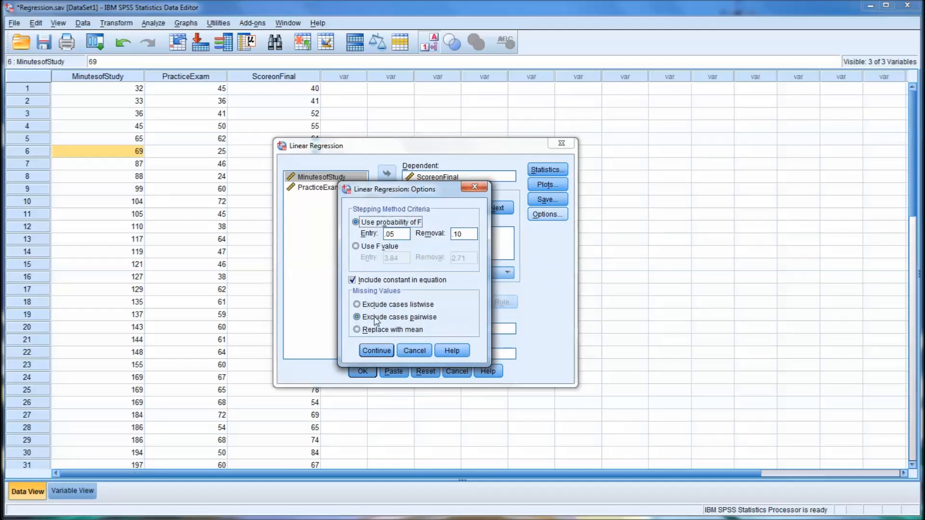
click(376, 348)
click(462, 177)
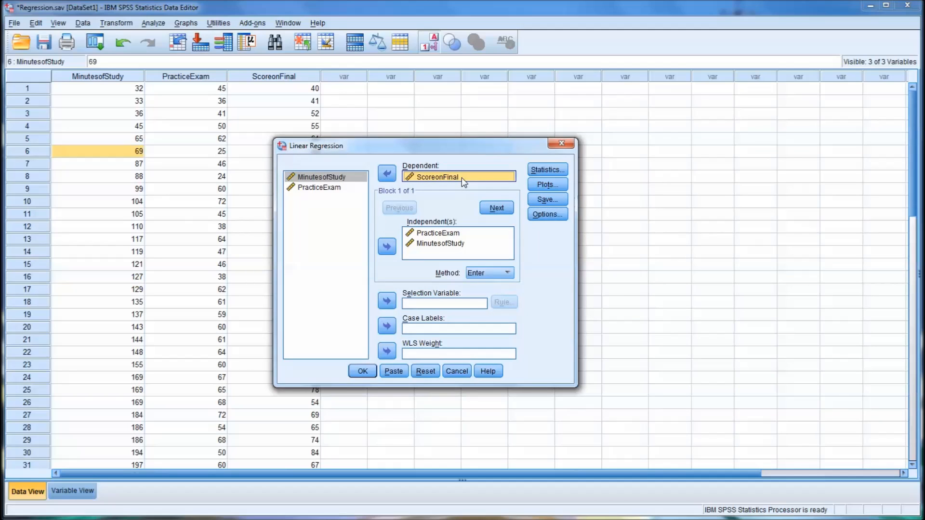
click(471, 246)
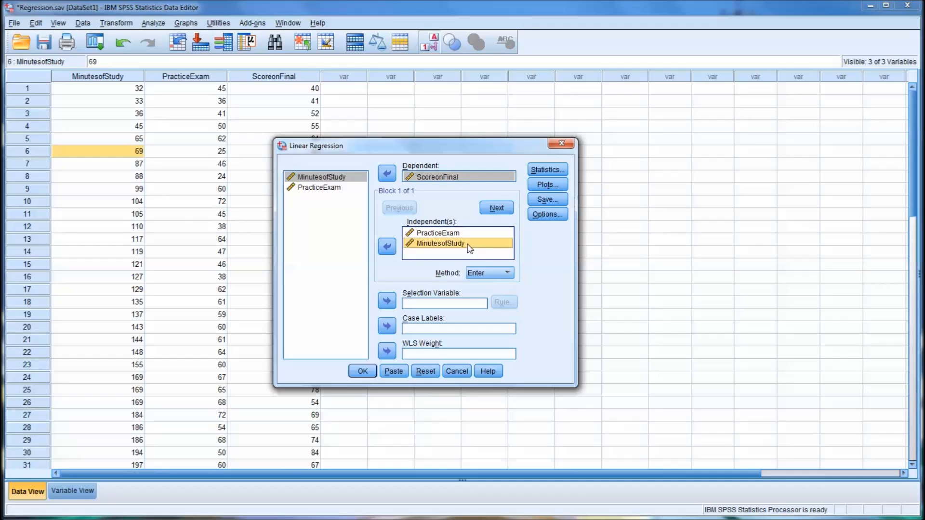
click(463, 232)
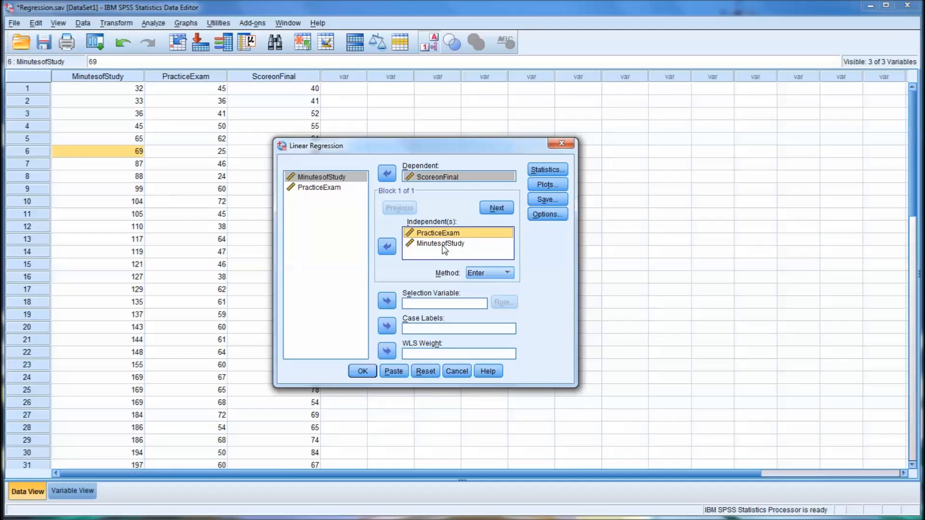
click(363, 372)
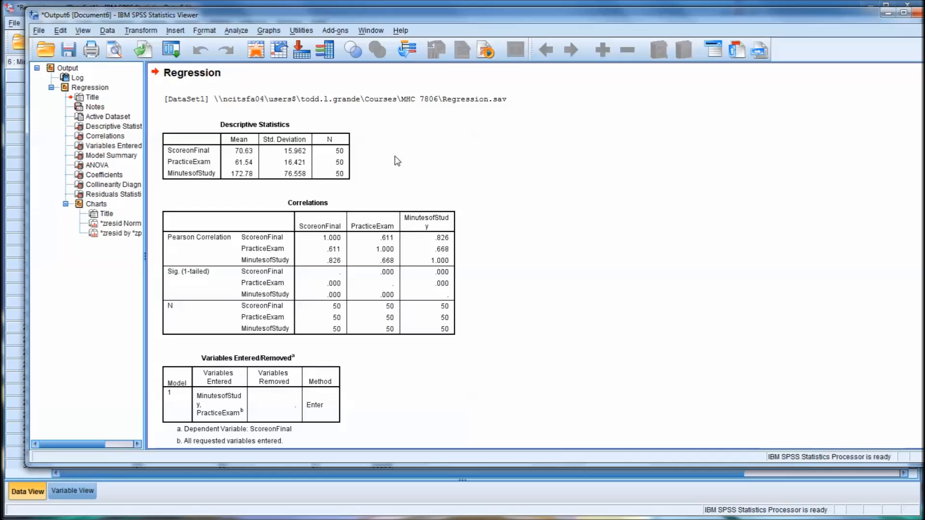
Examine the means and standard deviations of ScoreonFinal, PracticeExam and MinutesofStudy in the Descriptive Statistics table.
click(423, 154)
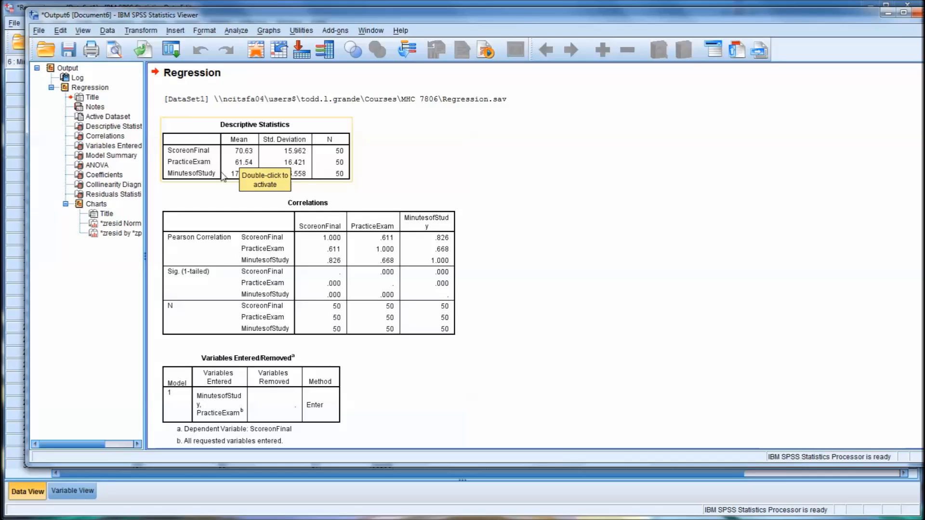
click(246, 201)
click(268, 175)
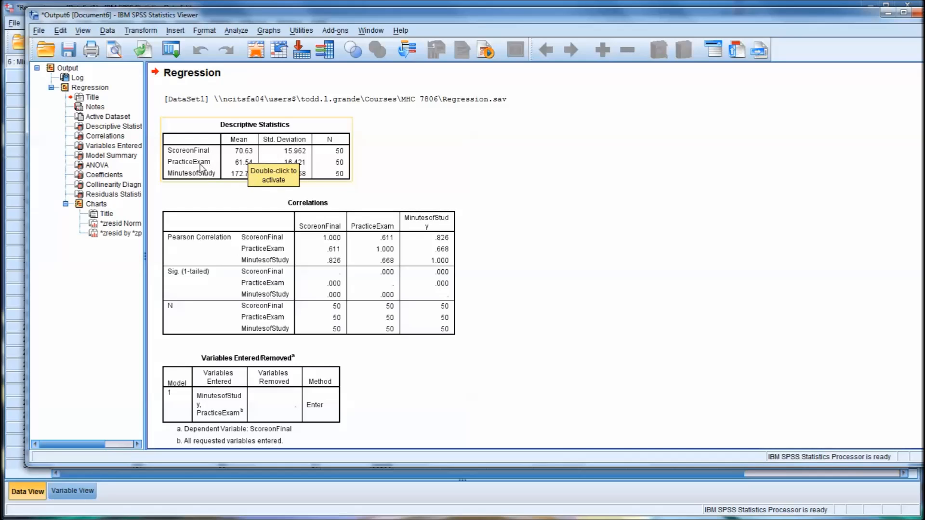
click(236, 192)
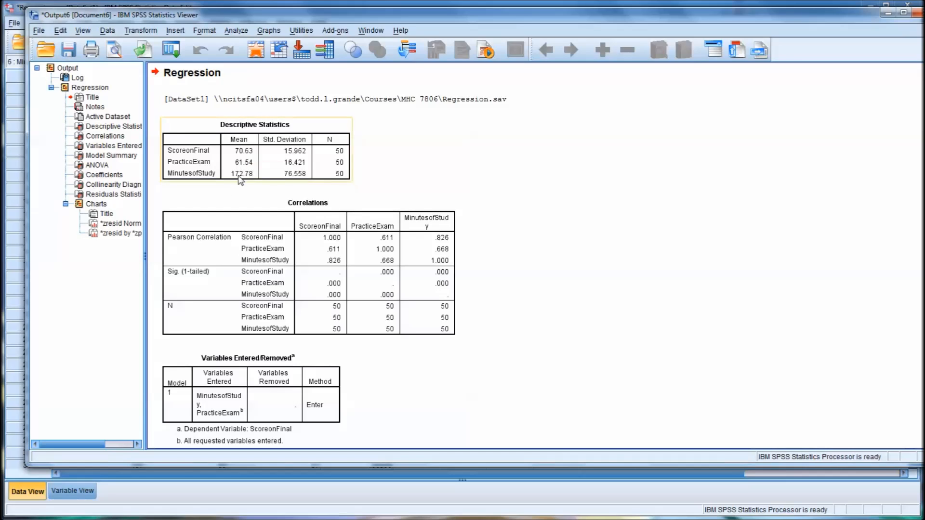
click(218, 179)
click(241, 188)
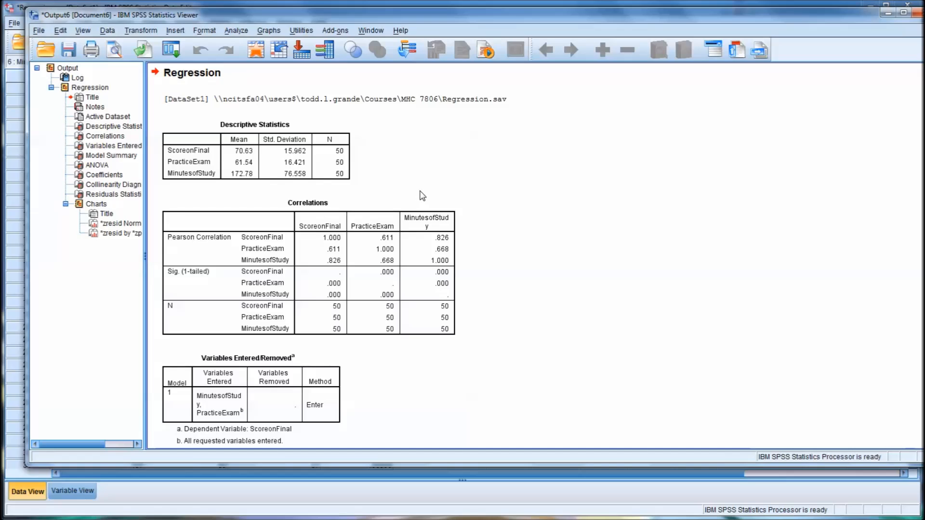
Examine the Correlations table for the relationships between the two predictors and ScoreonFinal.
scroll(465, 191, down, 5)
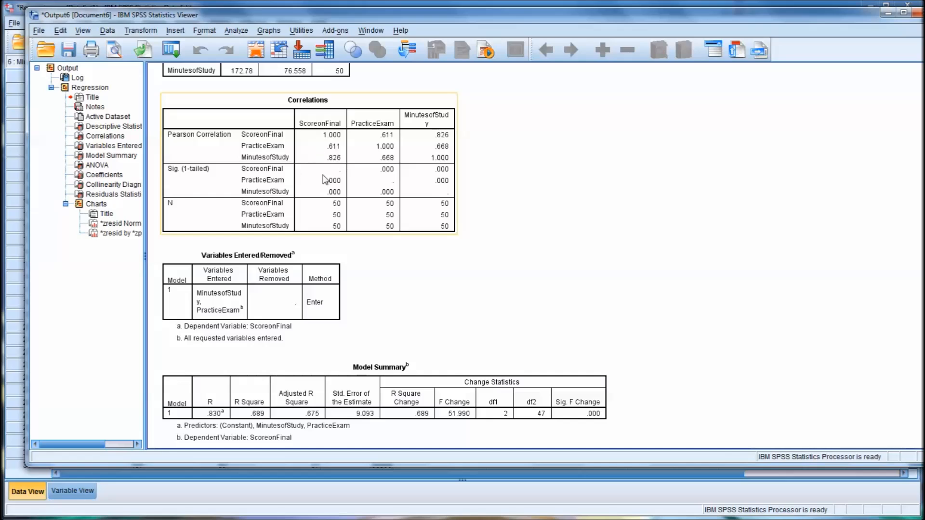
scroll(349, 192, down, 3)
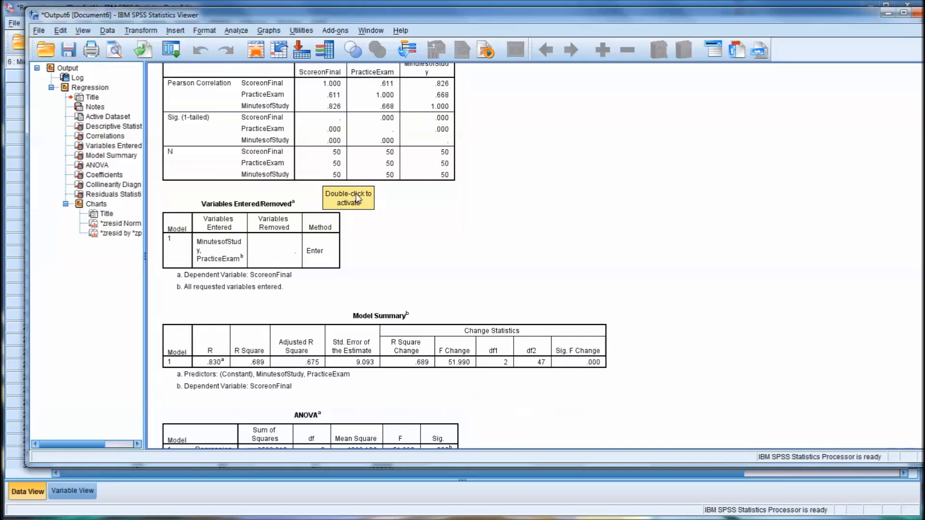
scroll(399, 200, down, 3)
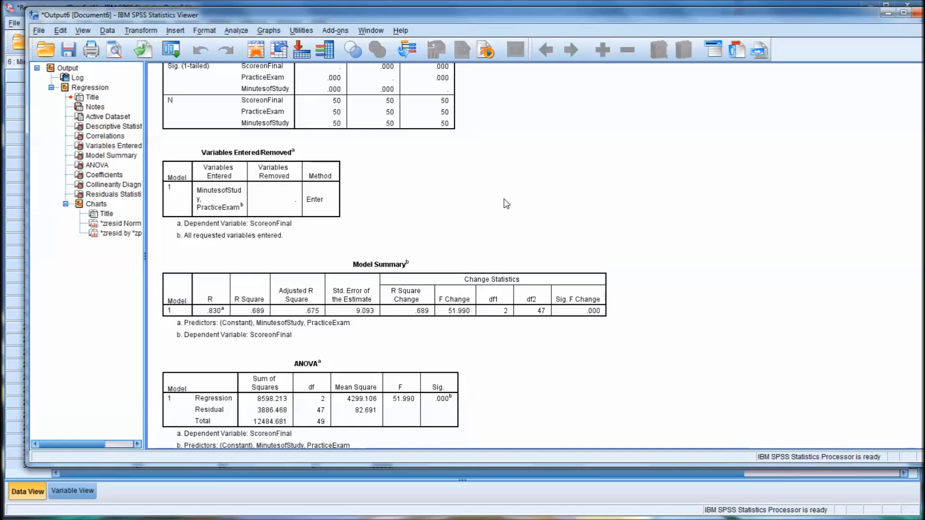
scroll(506, 204, down, 9)
scroll(506, 204, up, 20)
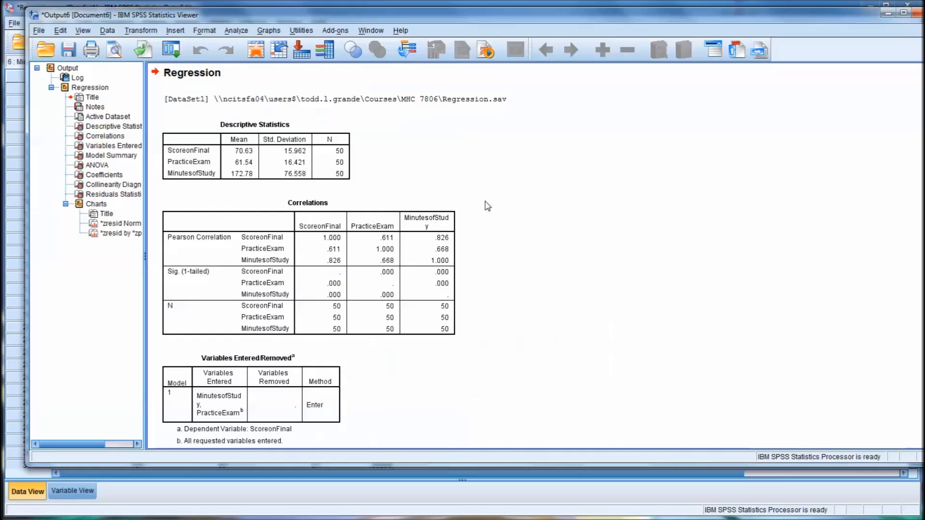
scroll(516, 209, down, 3)
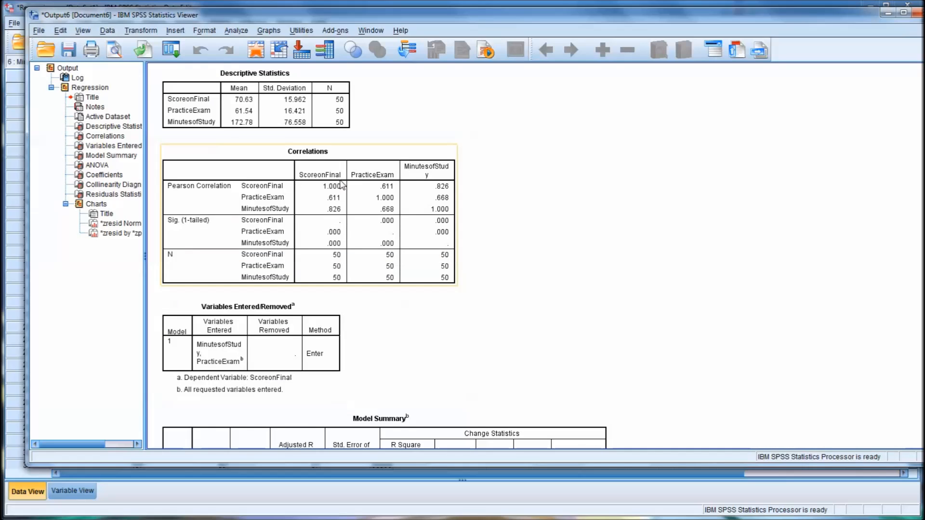
Check the Tolerance and VIF collinearity statistics of both predictors in the Coefficients table.
scroll(516, 223, down, 18)
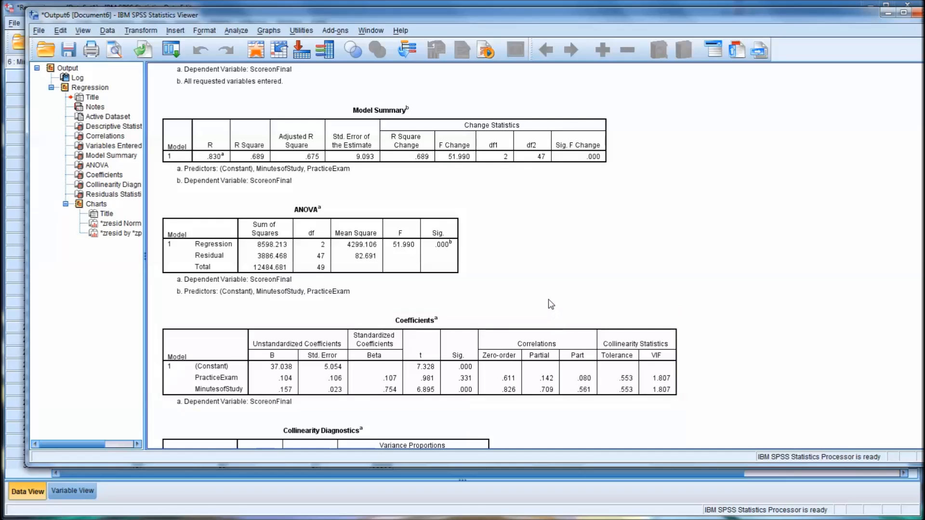
scroll(551, 306, down, 3)
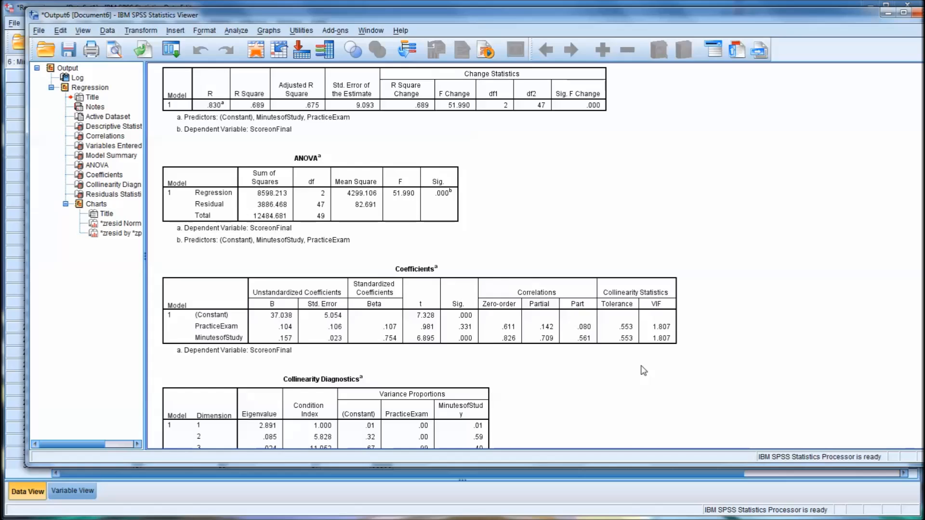
click(658, 356)
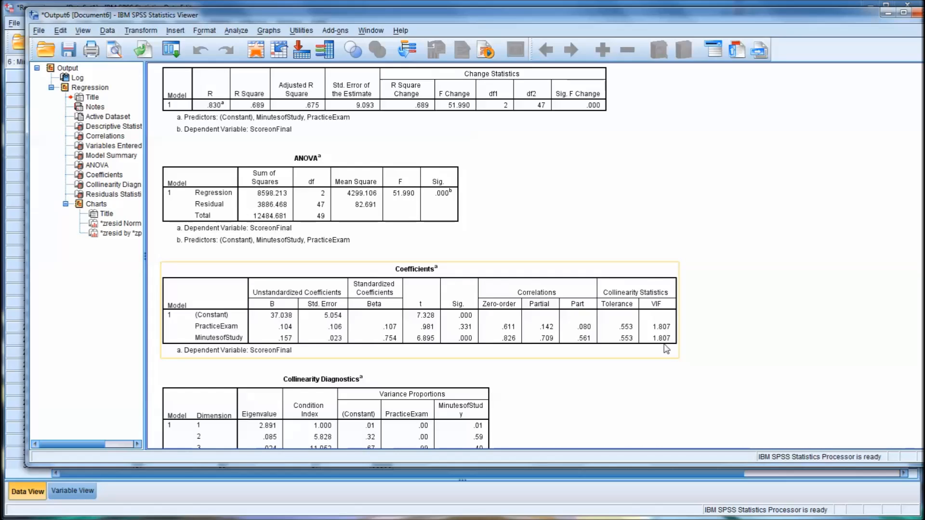
click(637, 371)
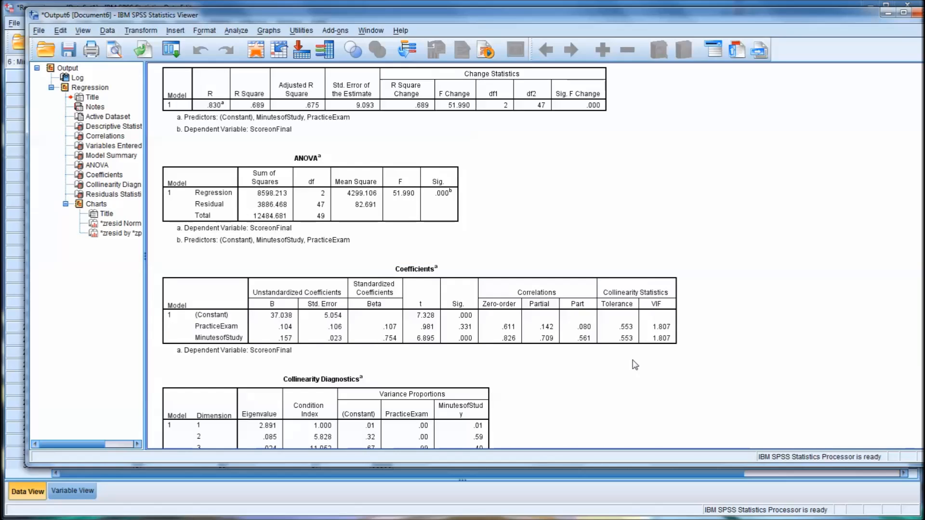
Examine the Normal P-P Plot of the regression standardized residuals for departures from the diagonal line.
scroll(567, 363, down, 3)
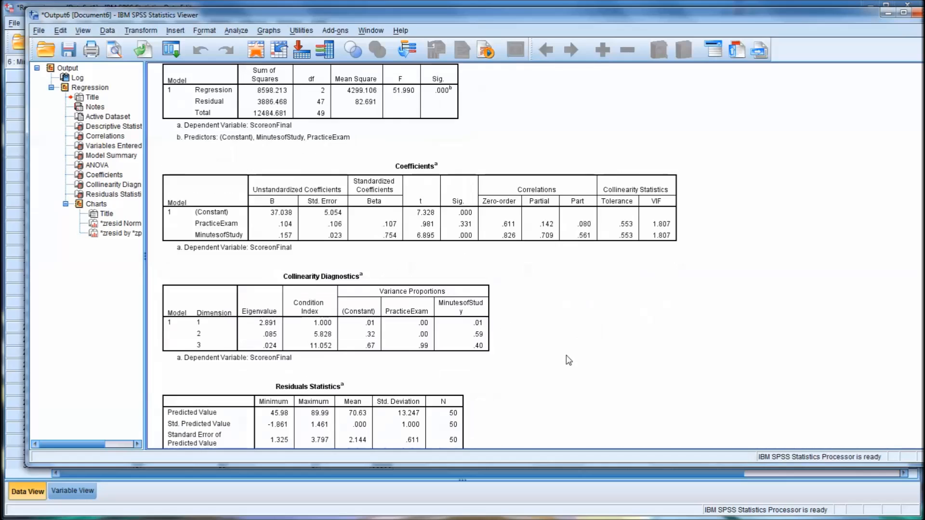
scroll(568, 361, down, 6)
scroll(568, 359, down, 3)
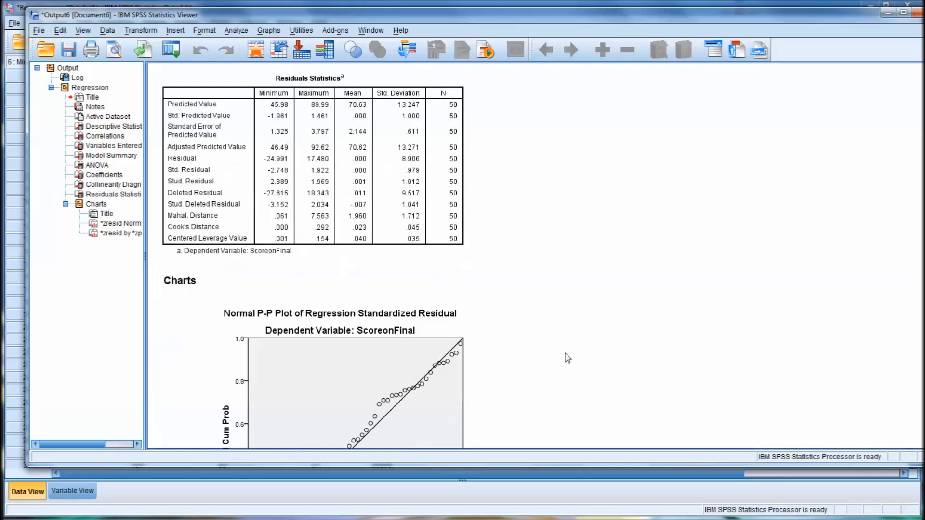
scroll(568, 358, down, 1)
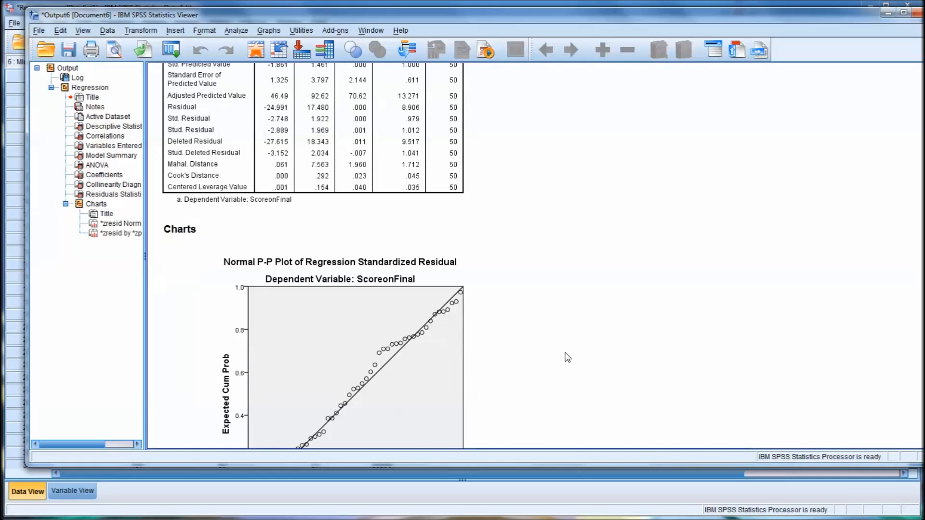
scroll(568, 357, down, 1)
scroll(568, 358, down, 1)
click(301, 193)
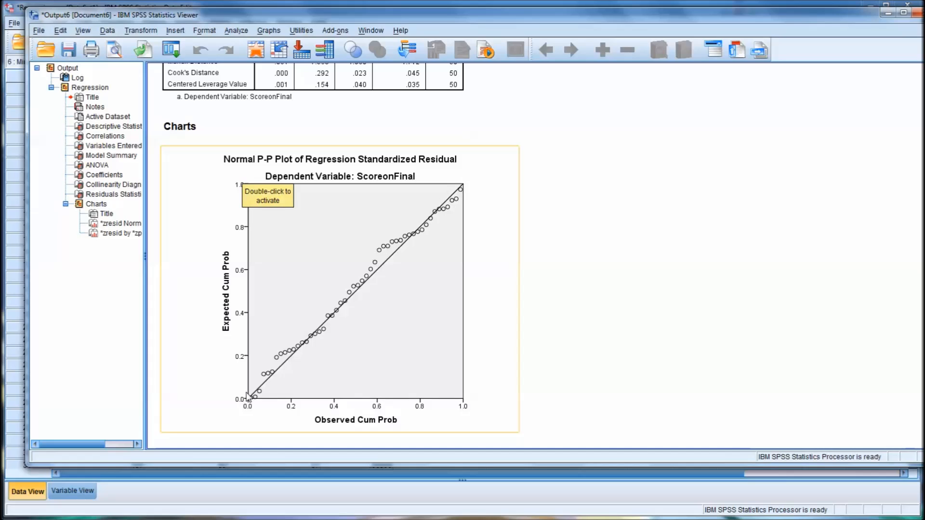
Inspect the scatterplot of standardized residuals against standardized predicted values for patterns and outlying points.
scroll(393, 302, down, 8)
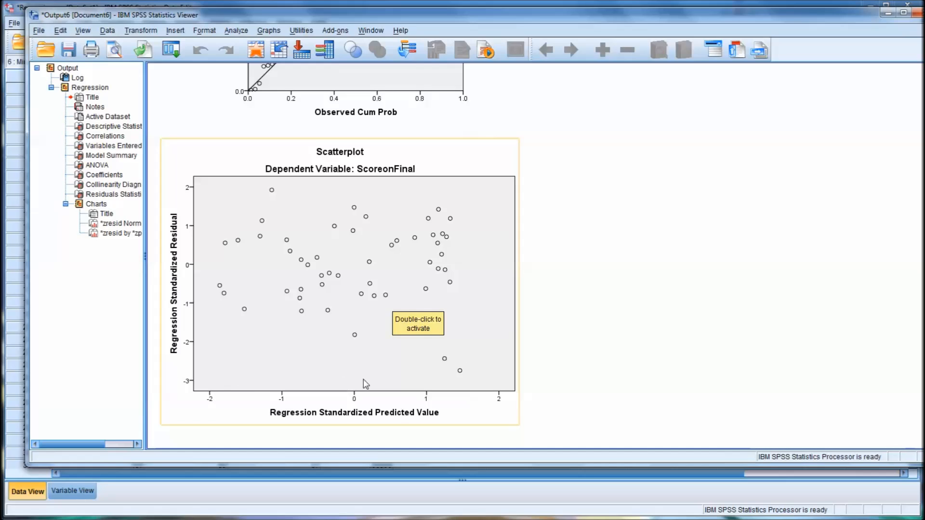
click(460, 375)
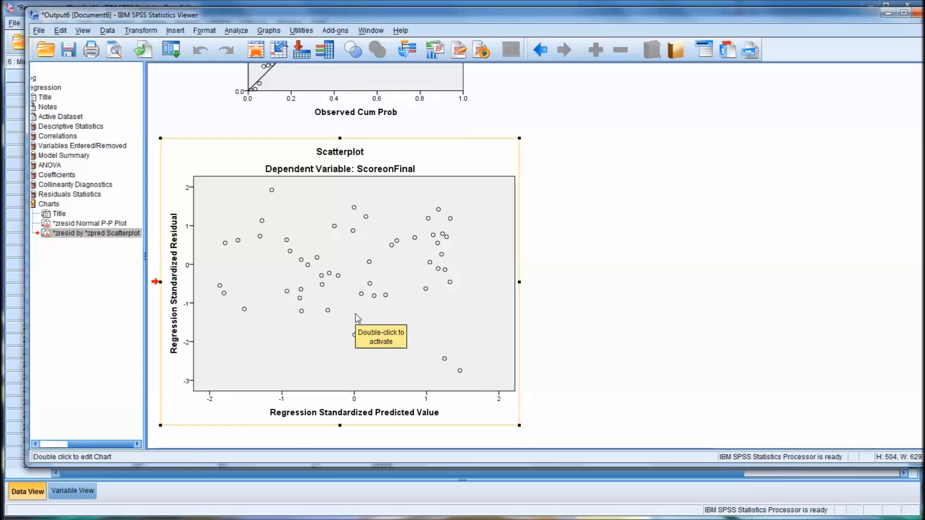
scroll(357, 318, up, 3)
scroll(352, 319, down, 3)
Review the Cook's distance and residual ranges in the Residuals Statistics table, and compare them with the scatterplot's outlying points.
scroll(352, 320, up, 5)
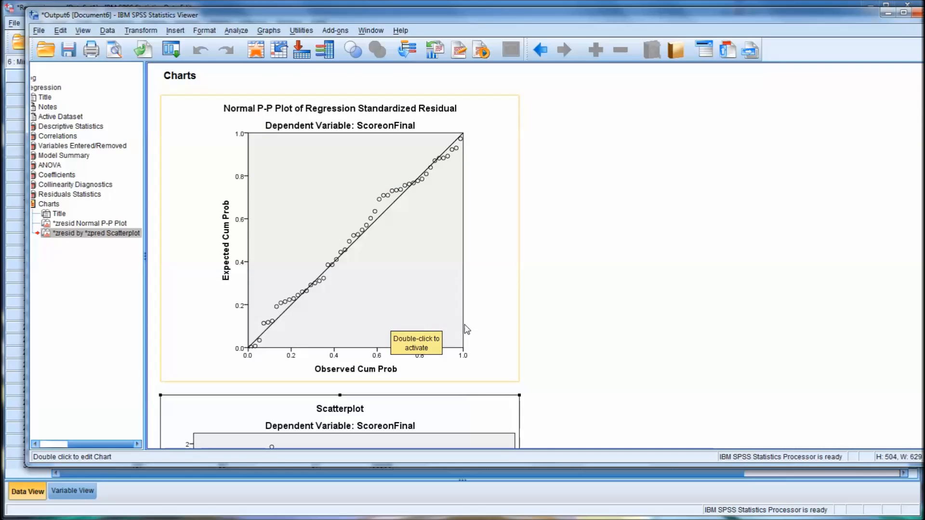
scroll(470, 330, up, 3)
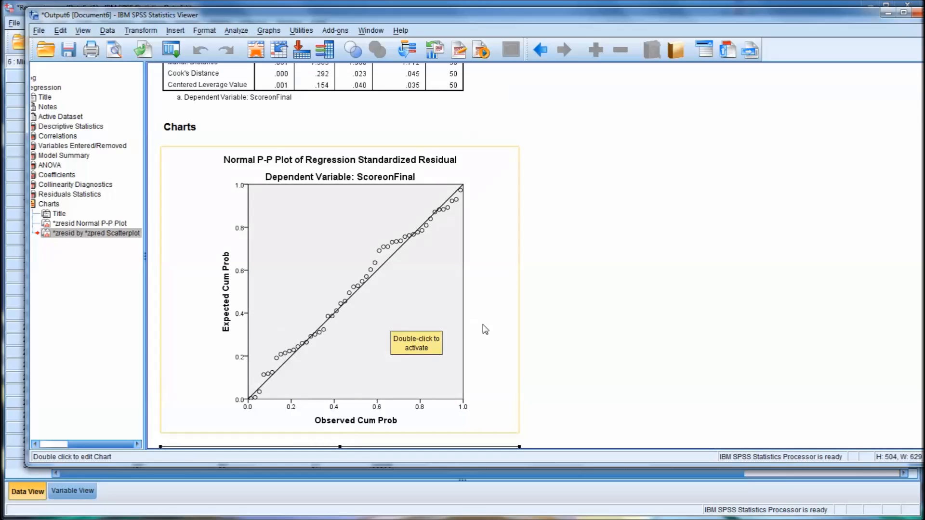
scroll(491, 330, up, 1)
scroll(492, 330, up, 2)
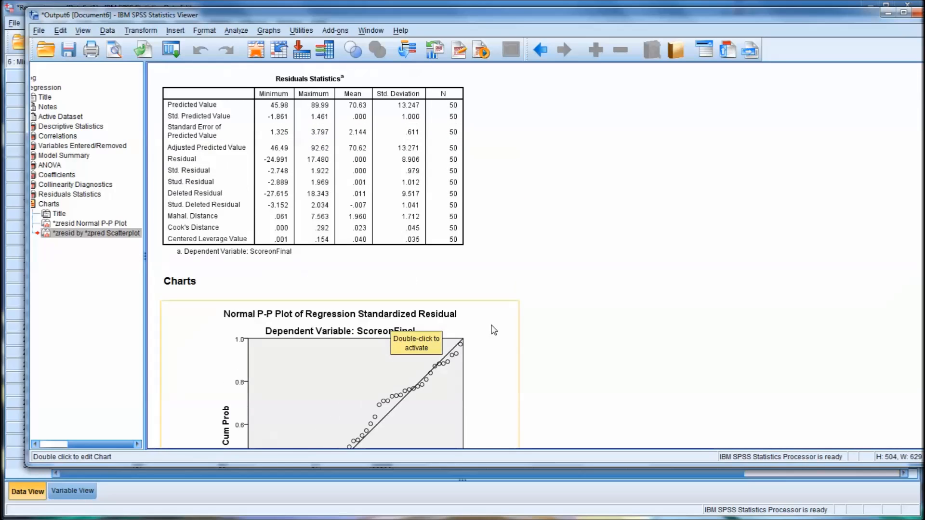
scroll(496, 330, up, 1)
scroll(503, 331, up, 3)
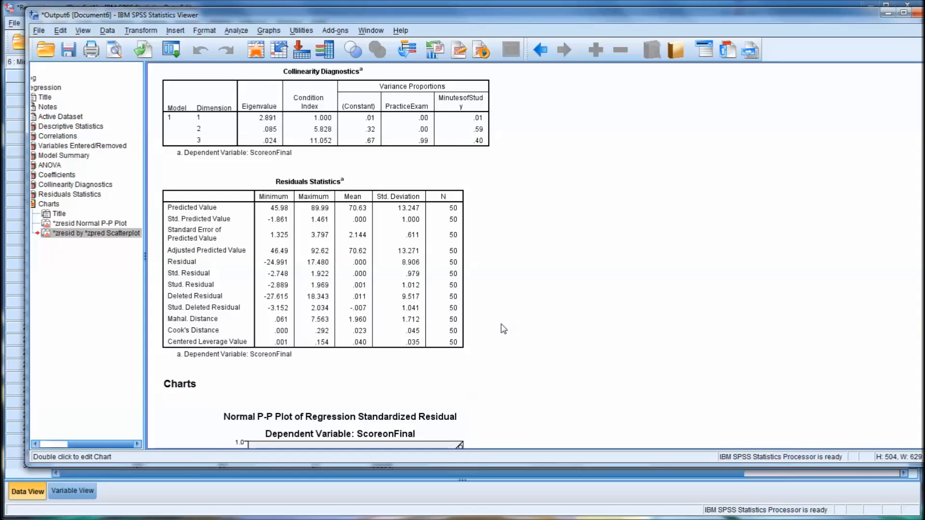
scroll(504, 329, down, 20)
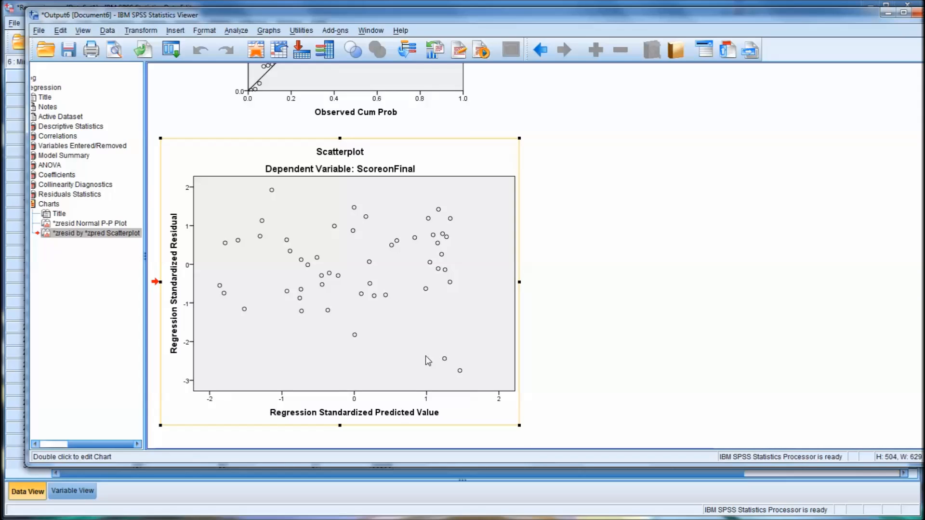
Reposition the output viewer window and return to the Model Summary and ANOVA tables to examine the overall model fit.
scroll(615, 358, up, 5)
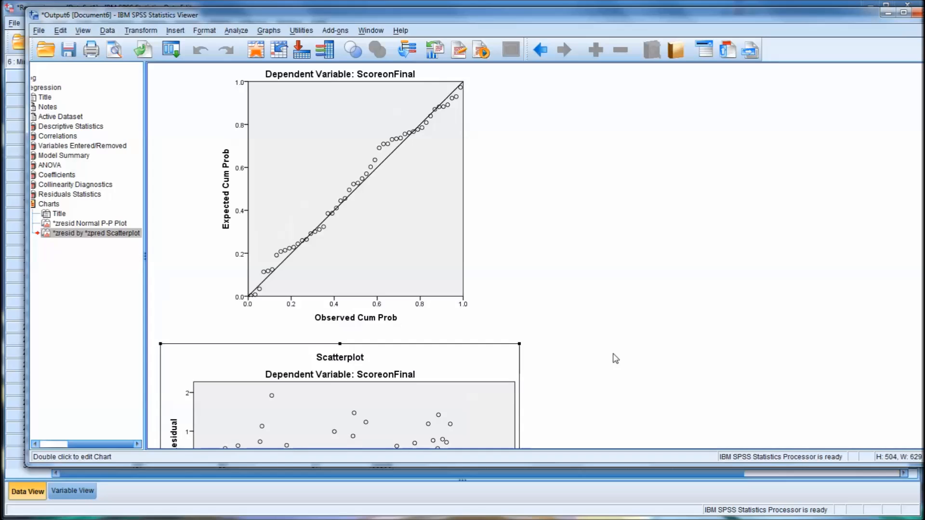
drag(647, 17, 634, 33)
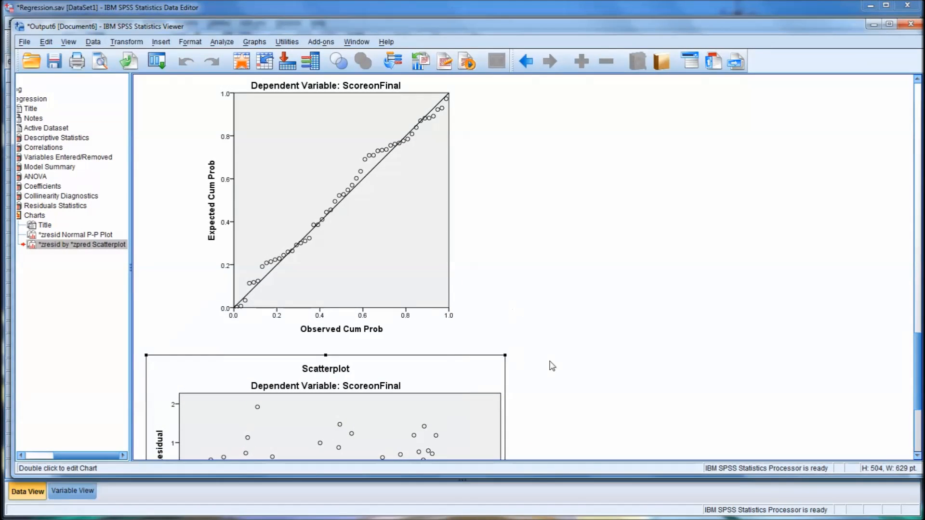
scroll(551, 362, up, 2)
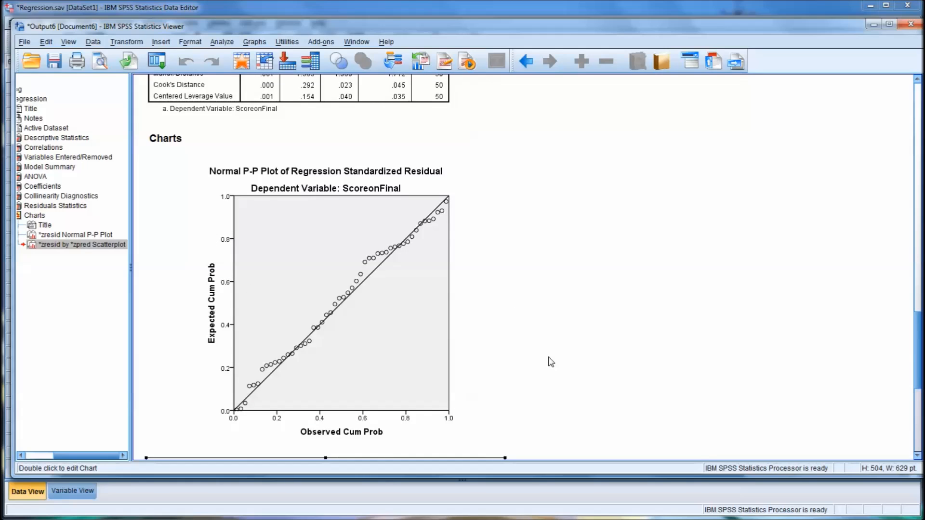
scroll(551, 362, up, 5)
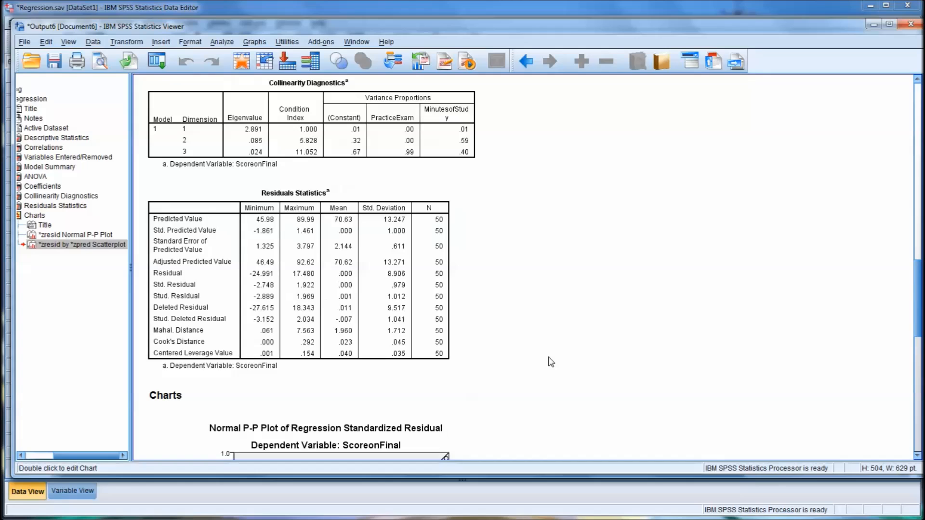
scroll(551, 362, up, 3)
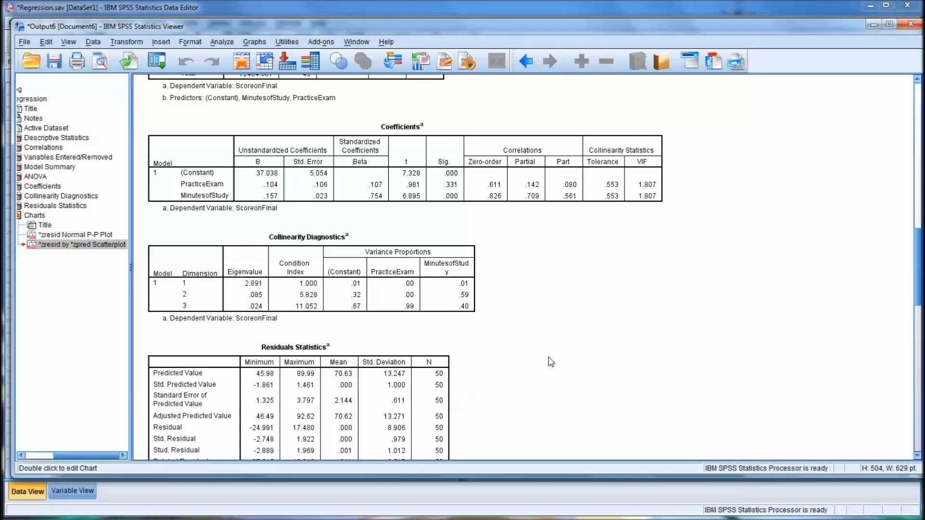
scroll(550, 361, up, 5)
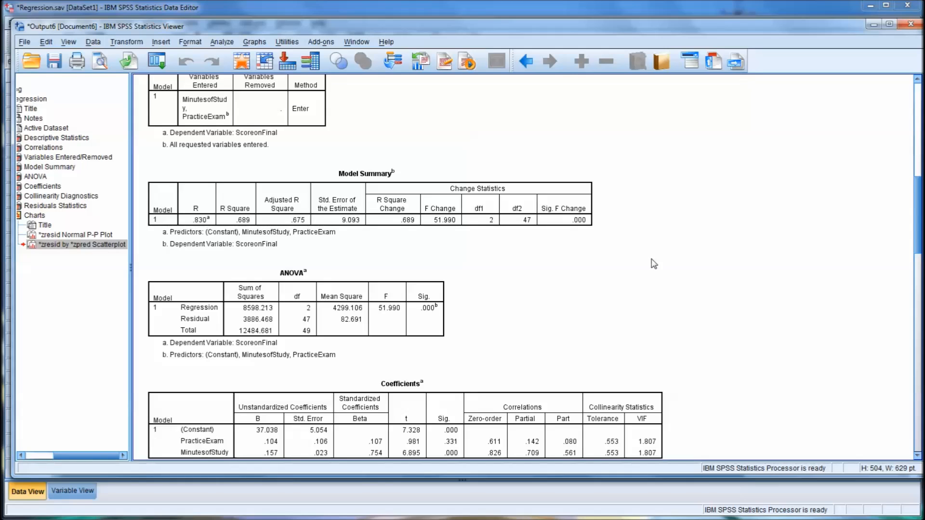
Examine the residual, Cook's distance and leverage rows of the Residuals Statistics table for signs of influential cases.
scroll(654, 264, down, 3)
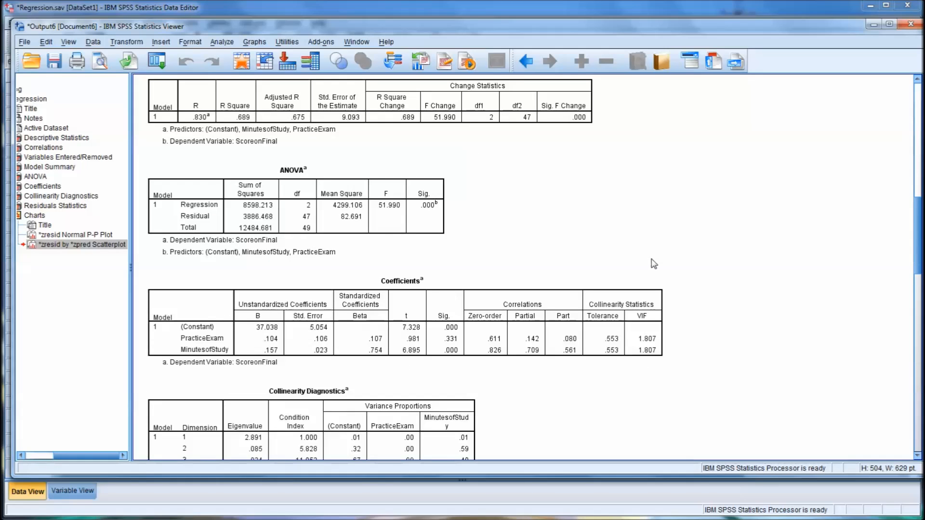
scroll(654, 264, down, 6)
scroll(648, 263, down, 3)
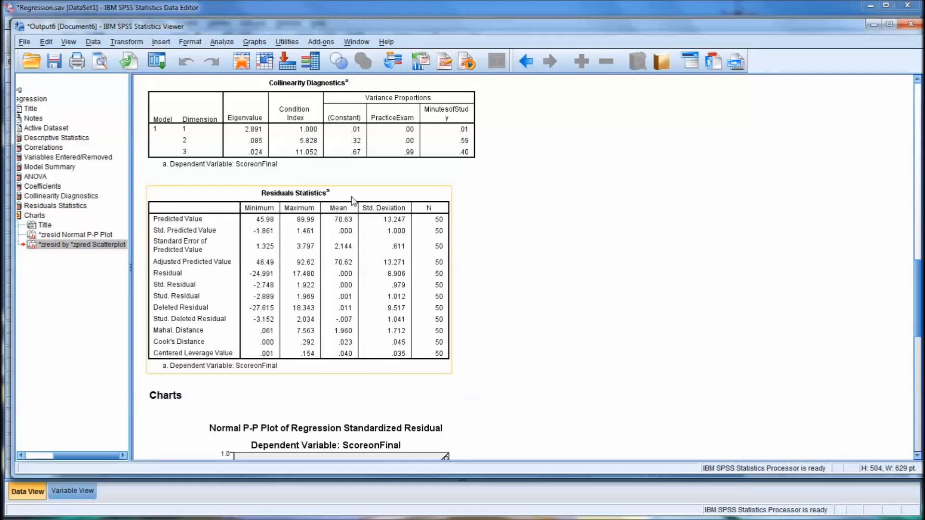
scroll(350, 217, down, 2)
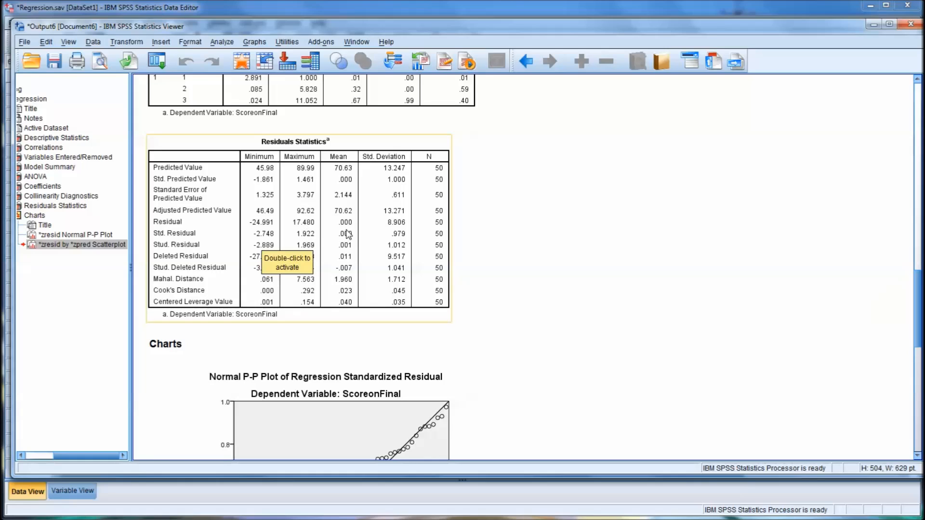
scroll(348, 234, down, 2)
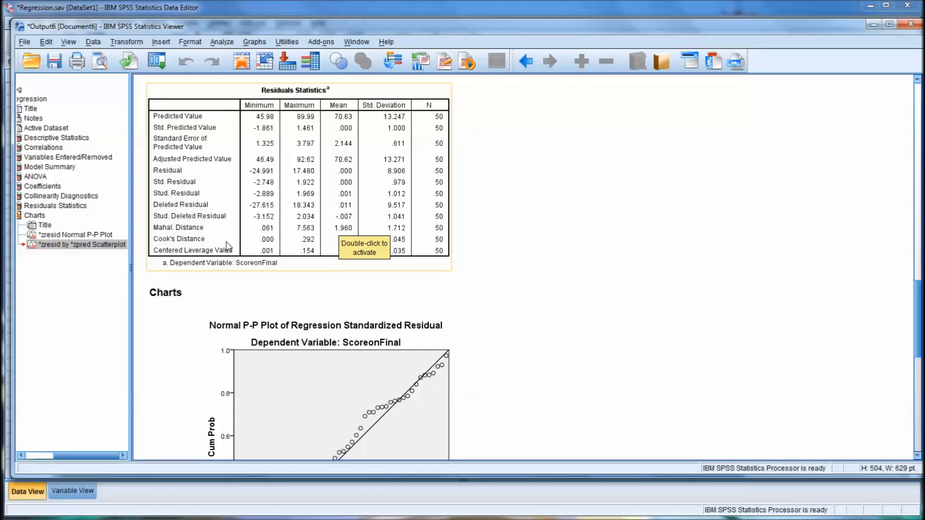
scroll(328, 238, down, 1)
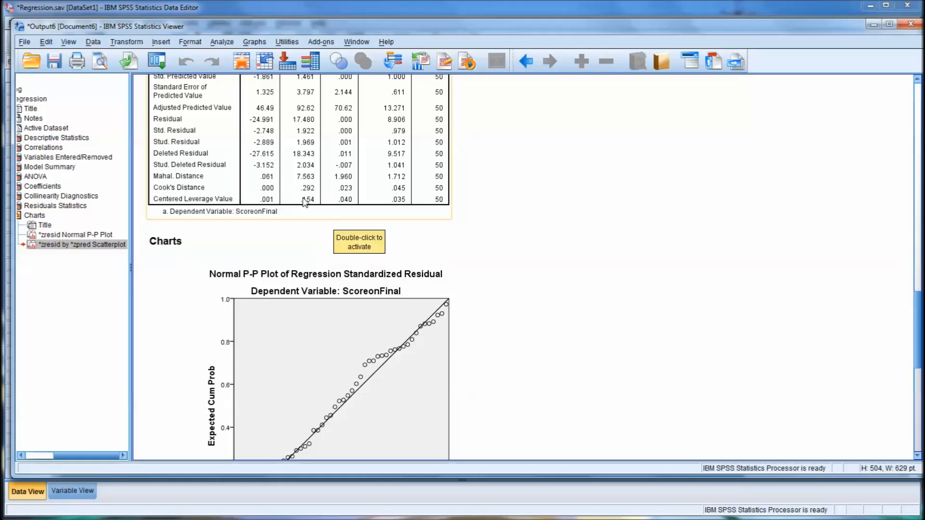
scroll(310, 199, up, 1)
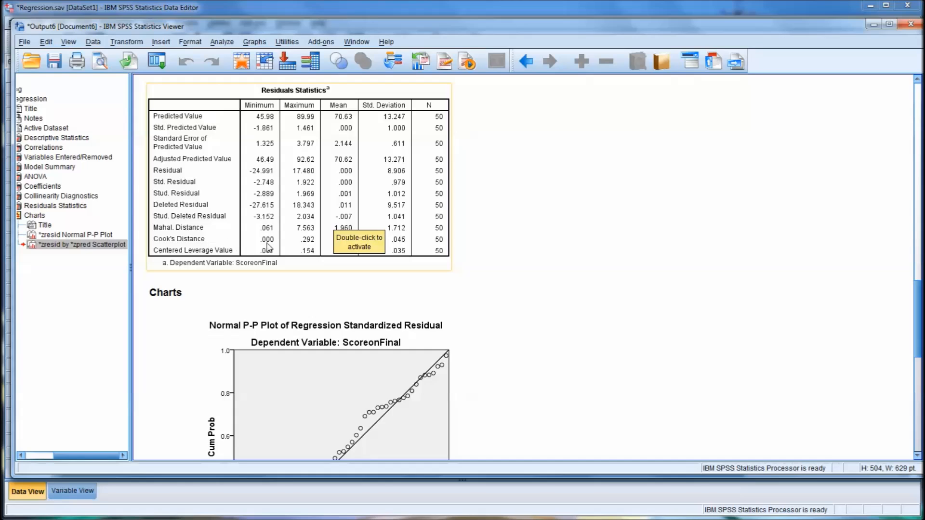
scroll(270, 247, down, 2)
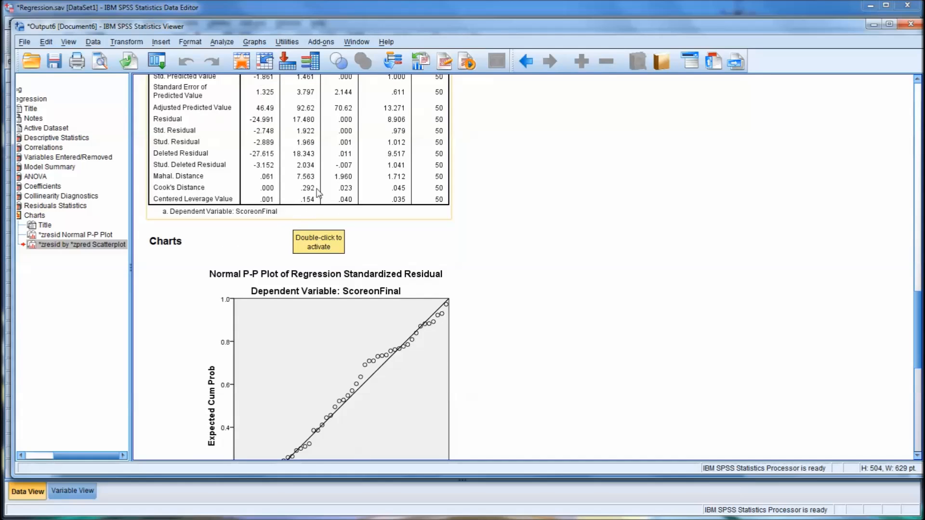
scroll(300, 206, up, 2)
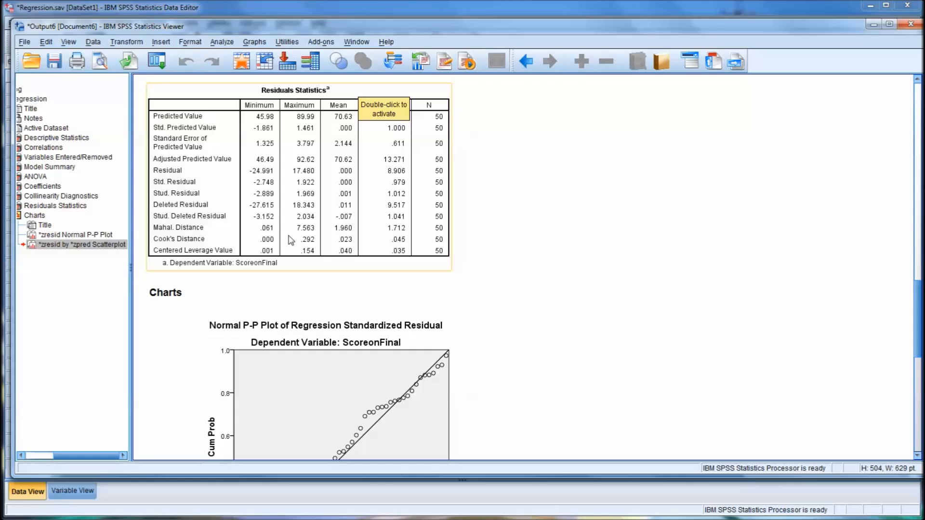
click(481, 116)
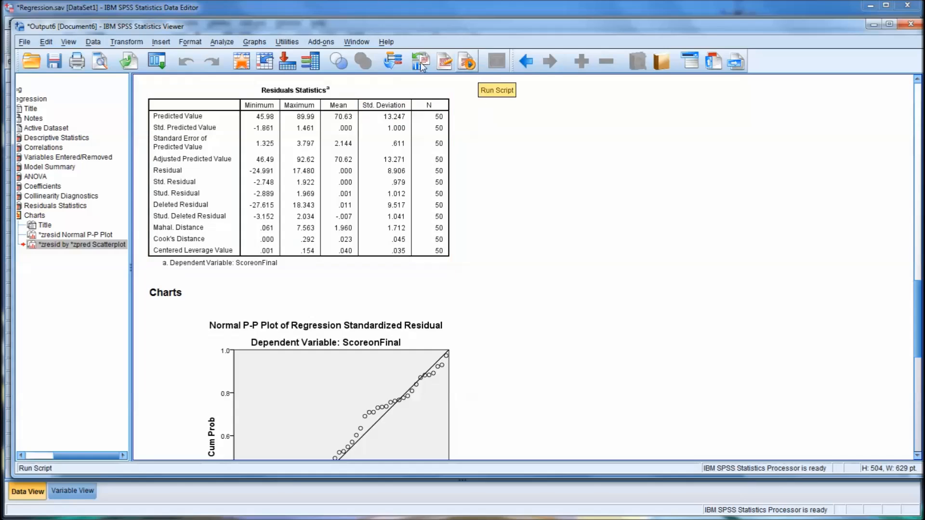
click(385, 94)
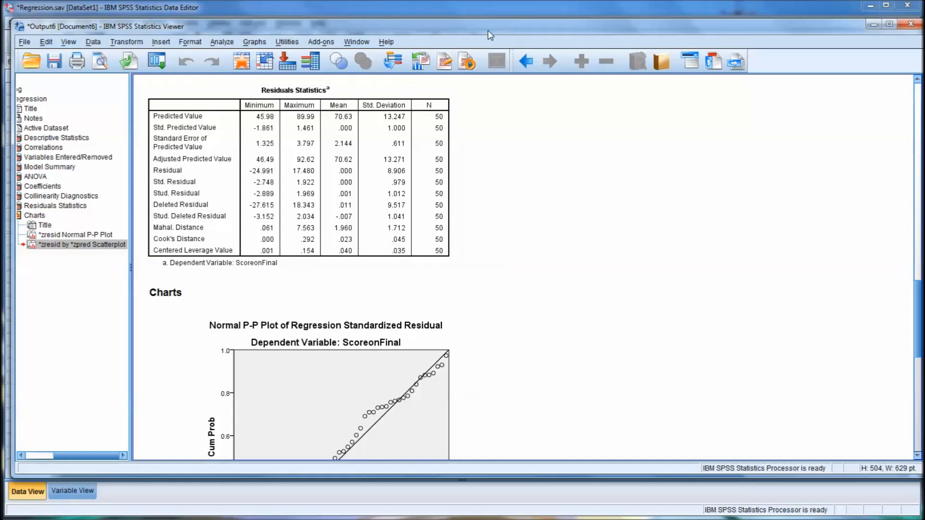
Move the output viewer aside and scan the dataset's COO_1 column for cases with large Cook's distance values.
drag(491, 34, 591, 409)
click(519, 16)
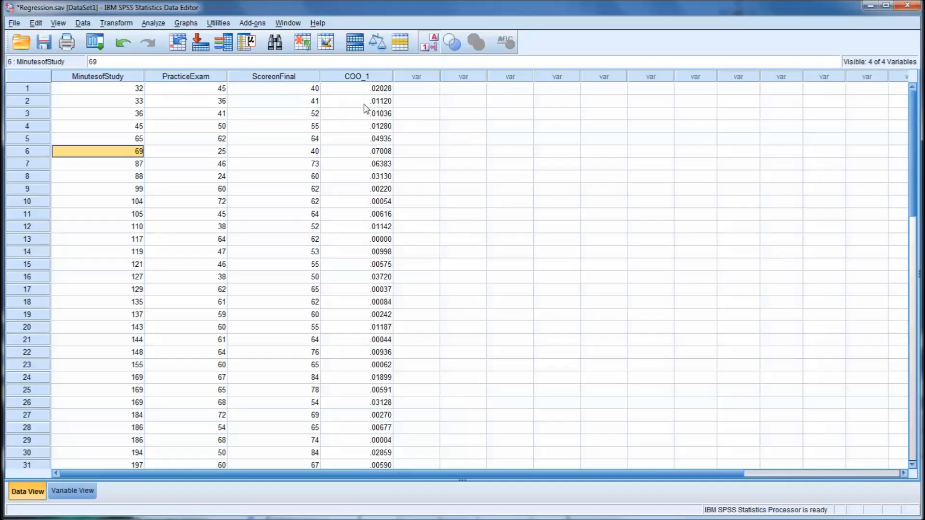
scroll(358, 173, down, 7)
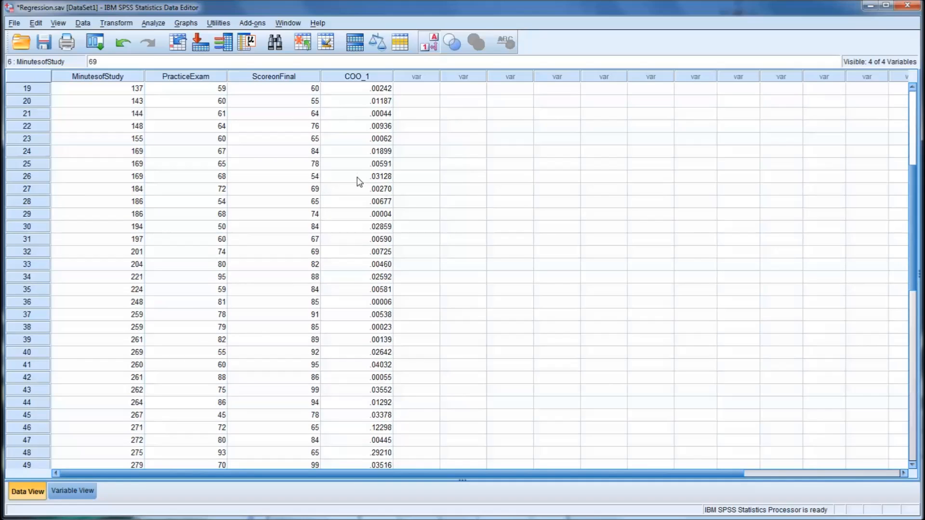
scroll(358, 184, down, 1)
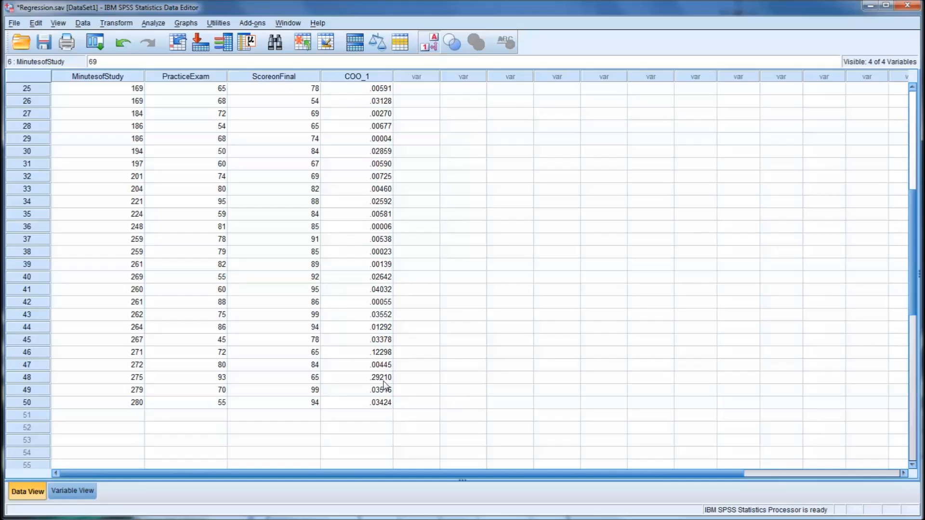
scroll(353, 371, up, 6)
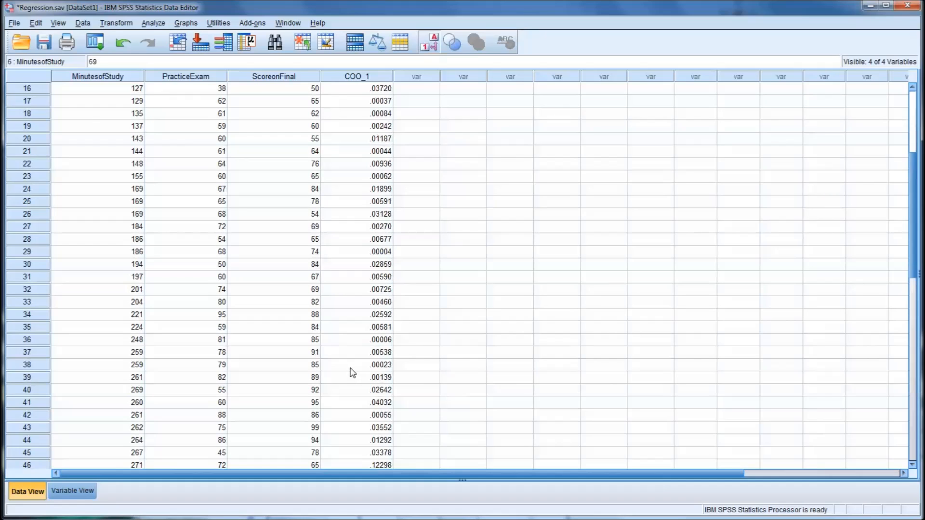
scroll(353, 371, up, 2)
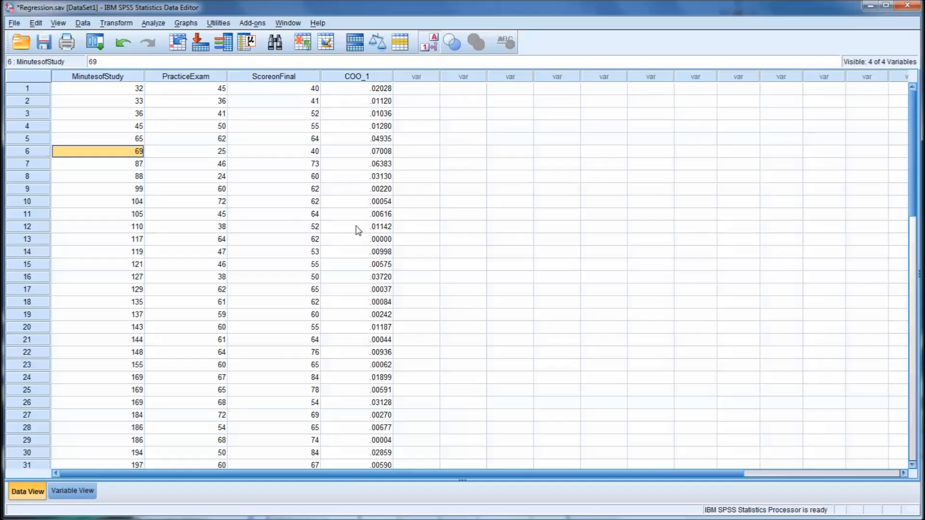
scroll(358, 161, down, 7)
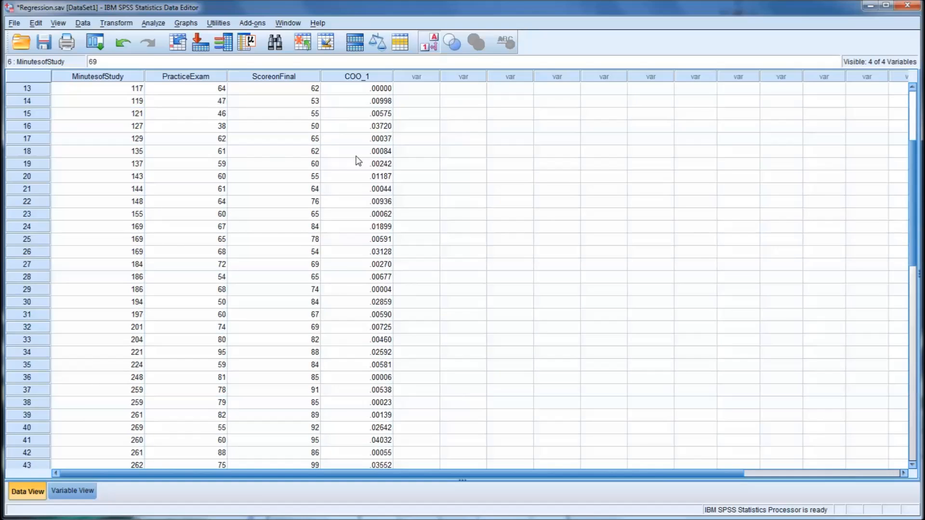
scroll(357, 166, up, 6)
scroll(357, 171, up, 1)
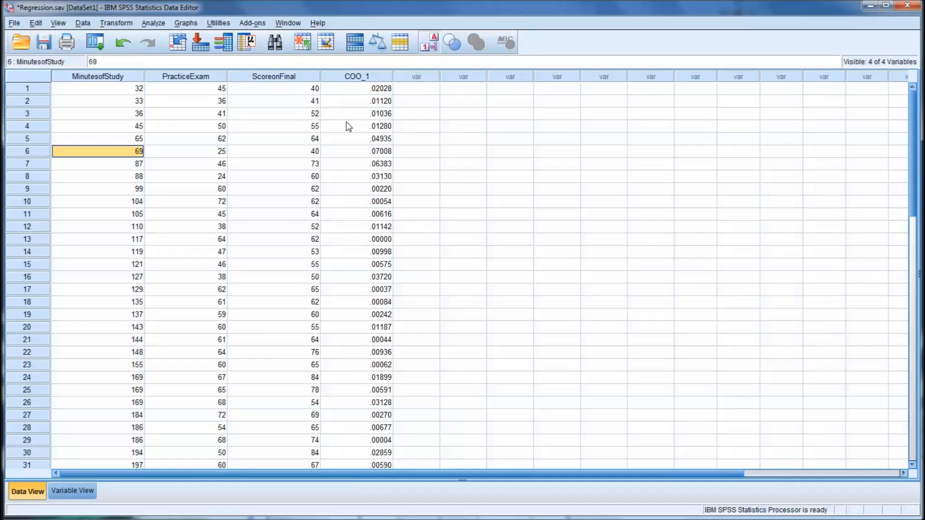
Sort the dataset's cases by the COO_1 variable in descending order.
click(355, 79)
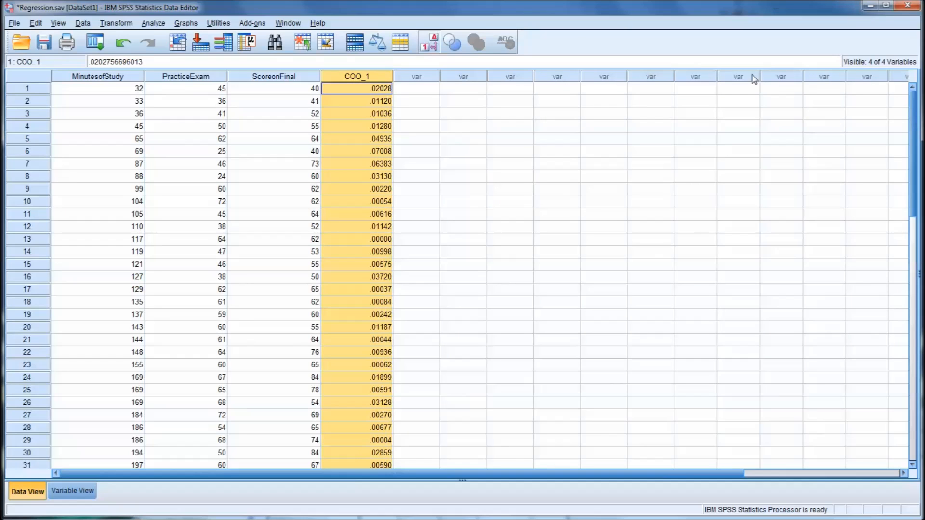
right_click(363, 81)
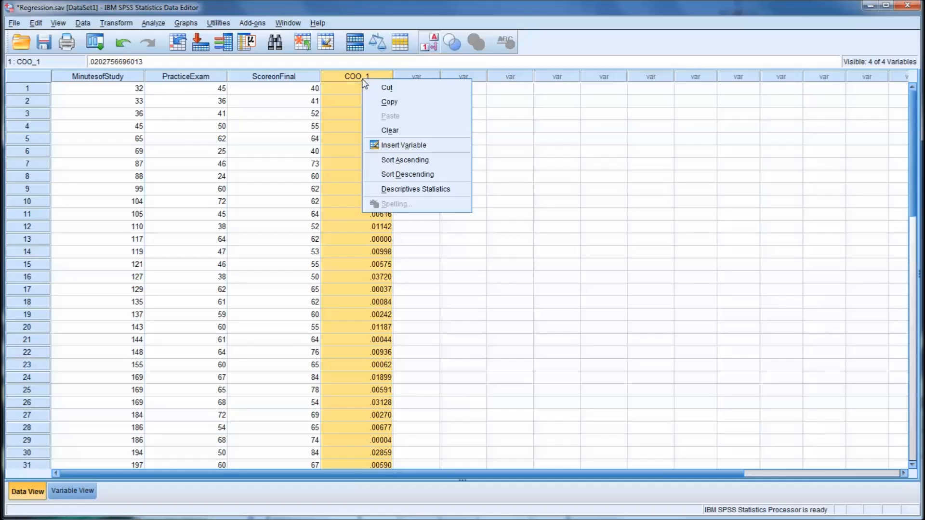
click(413, 175)
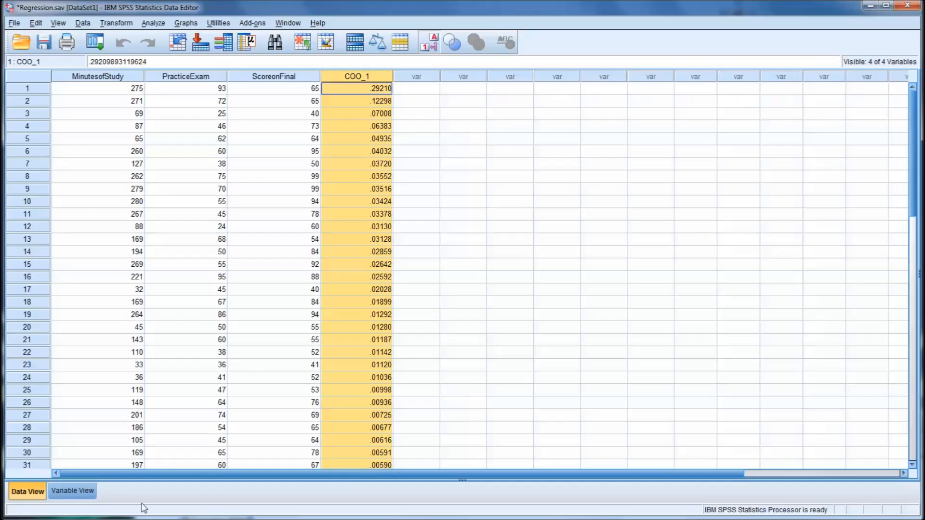
Bring the output viewer back over the data window and return to the Model Summary and ANOVA tables.
mouse_move(163, 519)
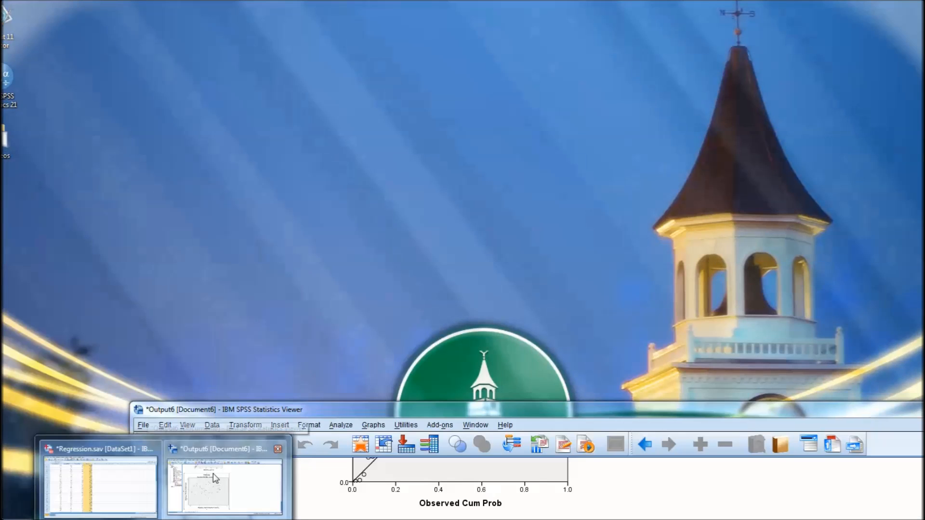
click(236, 466)
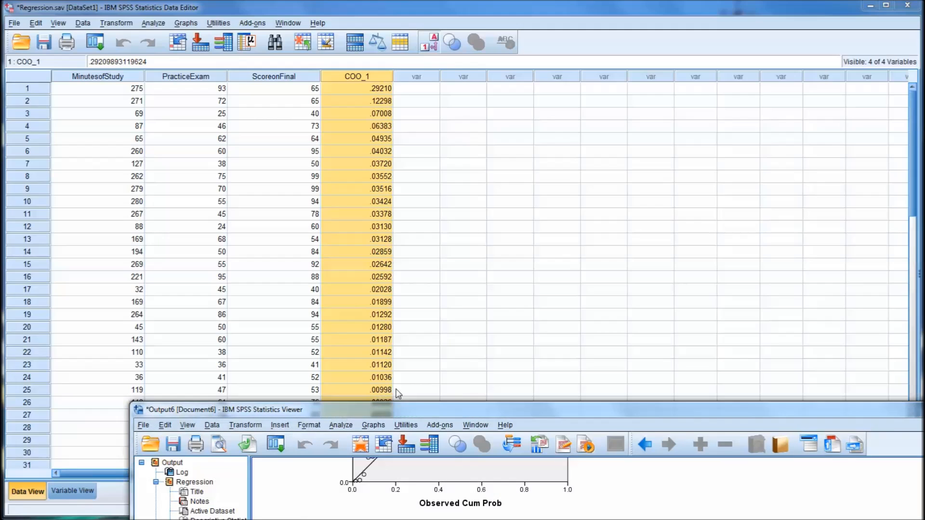
drag(422, 414, 303, 67)
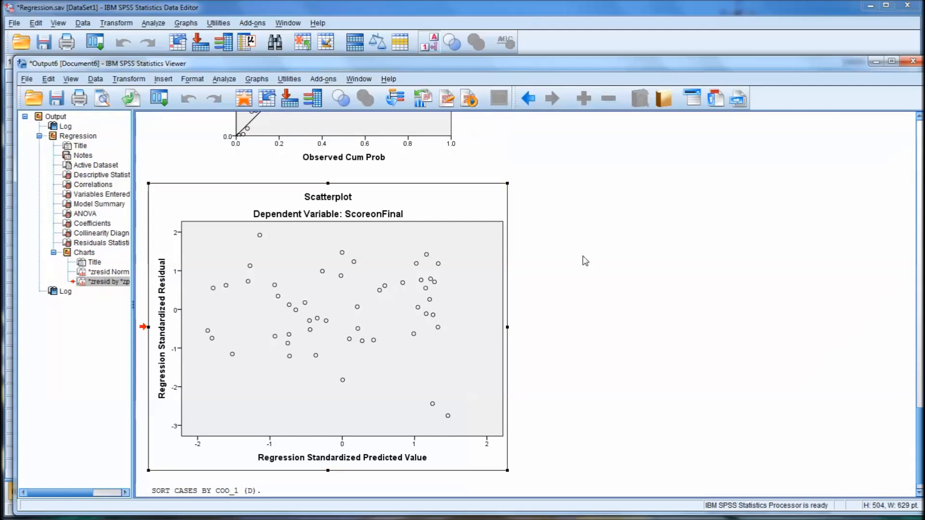
scroll(585, 260, up, 3)
scroll(585, 261, up, 3)
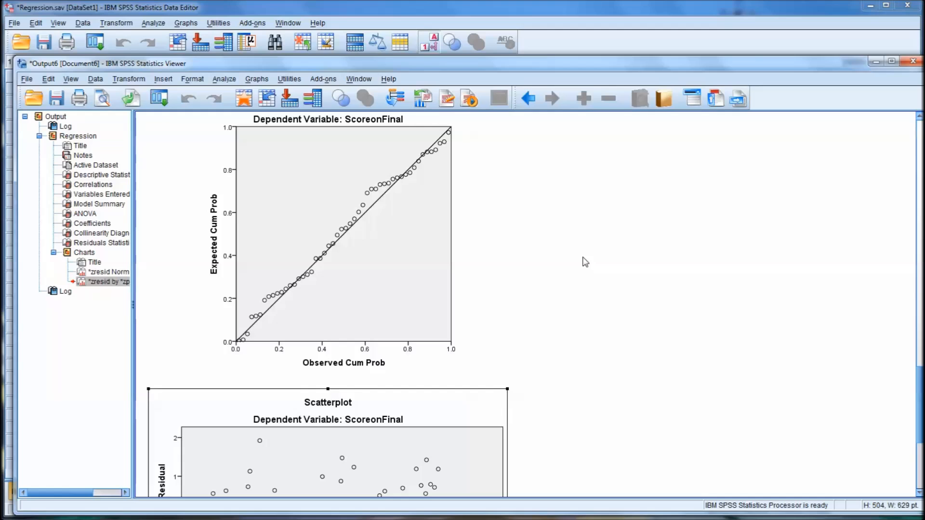
scroll(586, 262, up, 3)
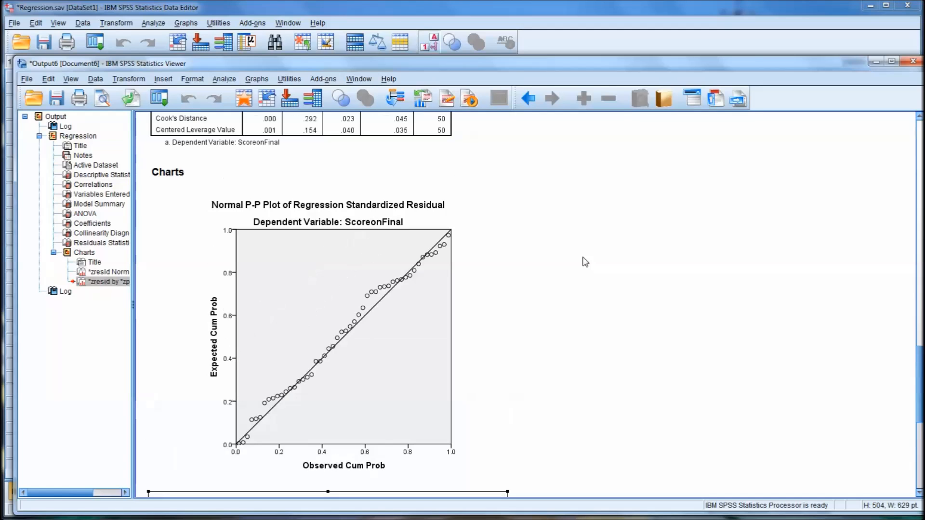
scroll(585, 262, up, 10)
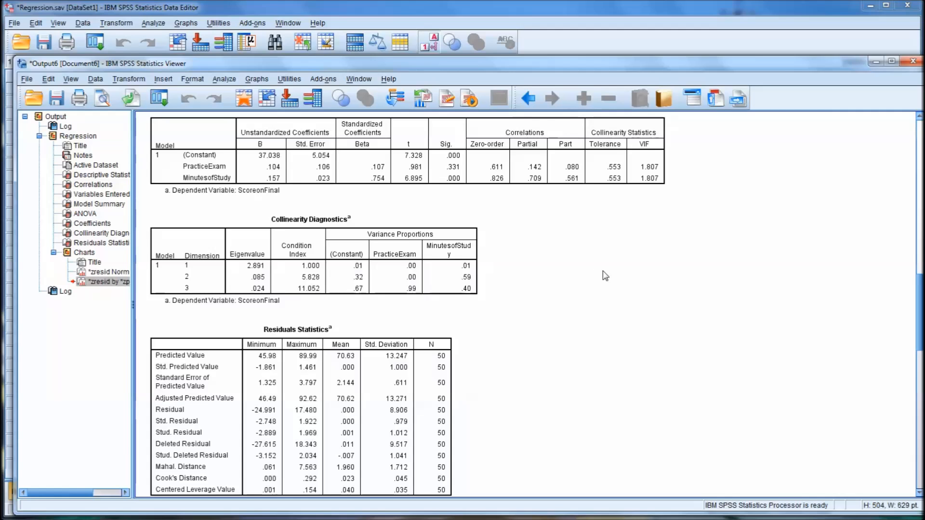
scroll(608, 278, up, 7)
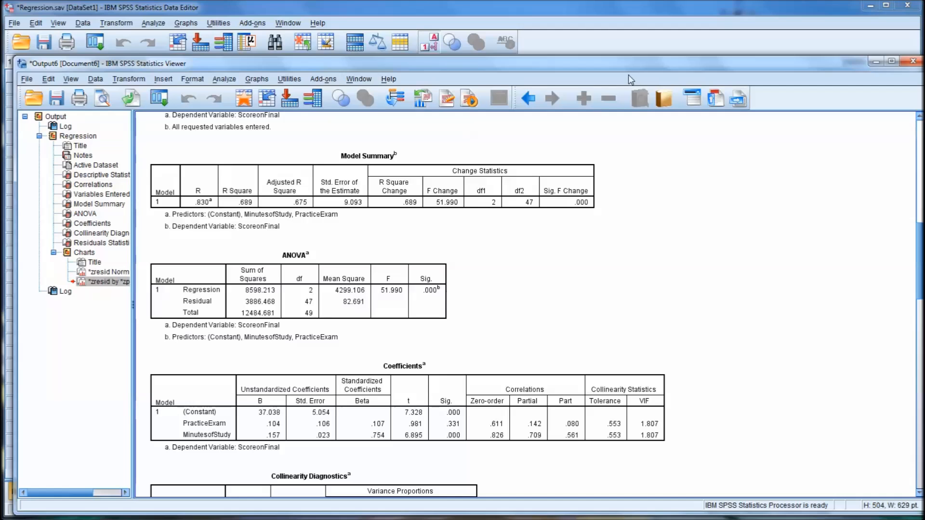
drag(626, 69, 619, 52)
Examine R Square and Adjusted R Square in the Model Summary table to judge the variance explained by the predictors.
click(572, 192)
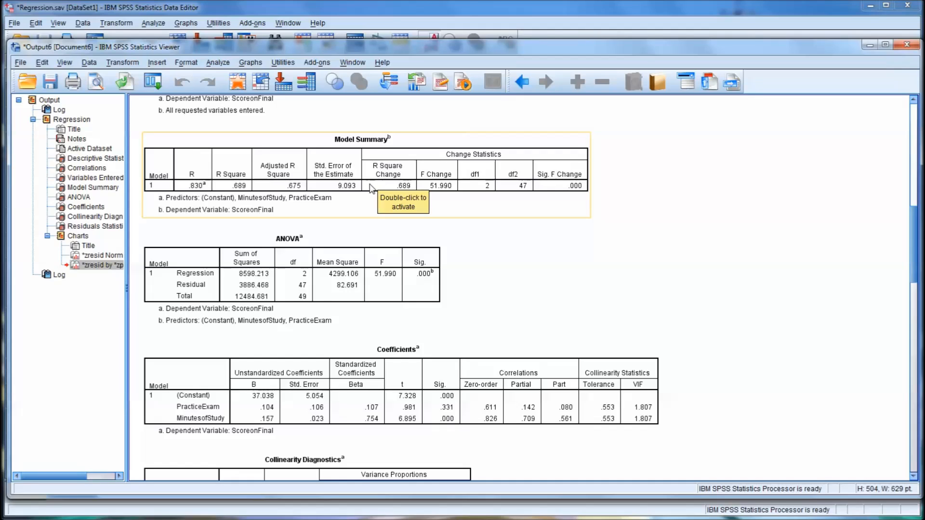
click(337, 239)
click(476, 238)
click(446, 197)
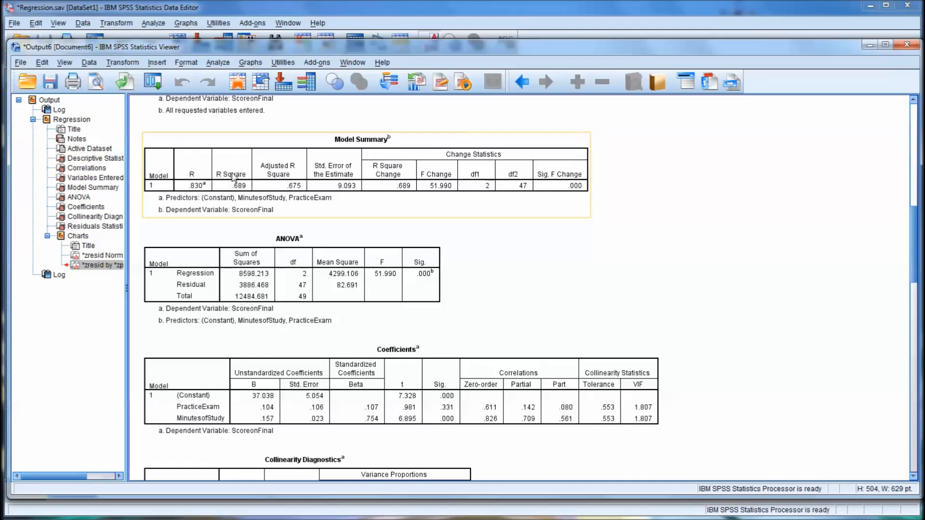
click(290, 241)
click(473, 232)
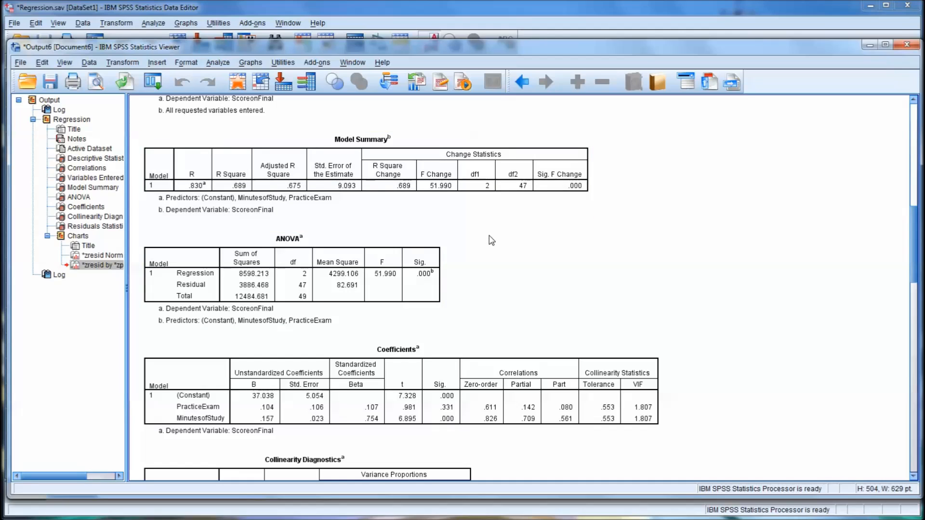
click(273, 207)
click(376, 231)
click(273, 205)
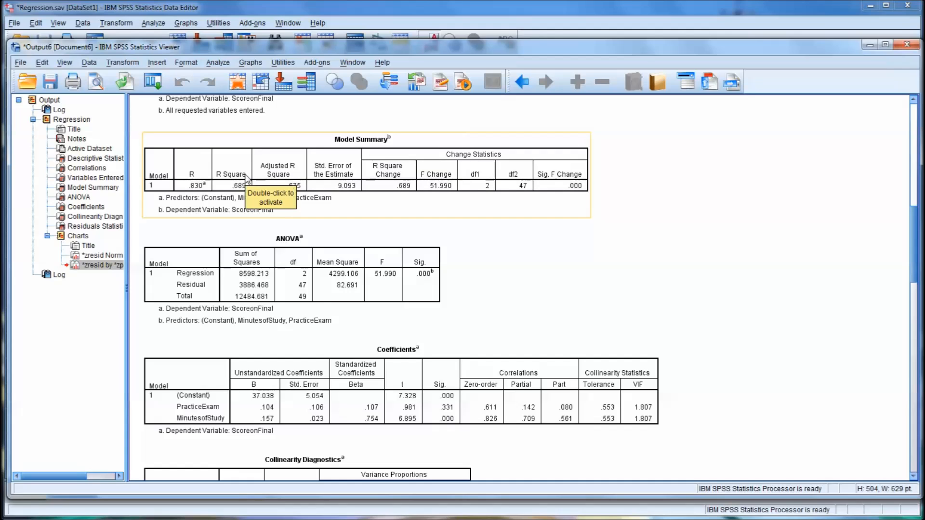
click(270, 220)
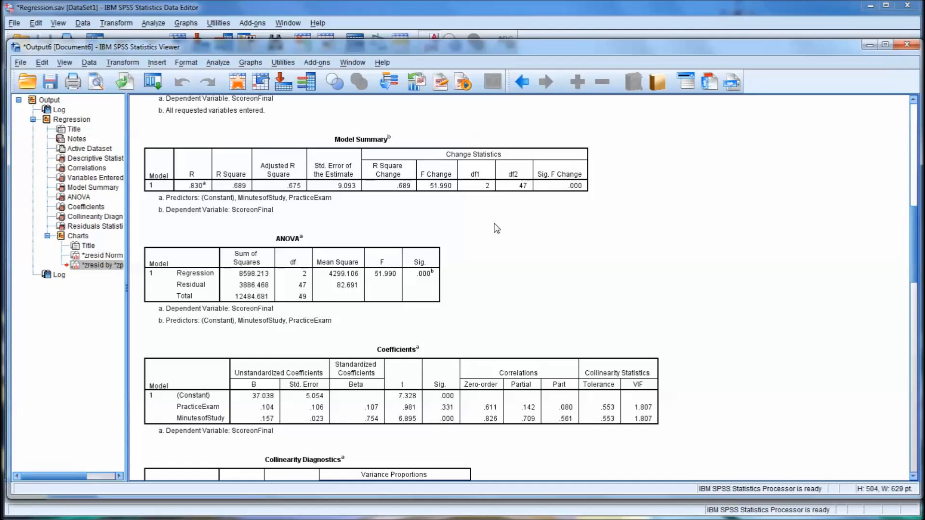
click(246, 186)
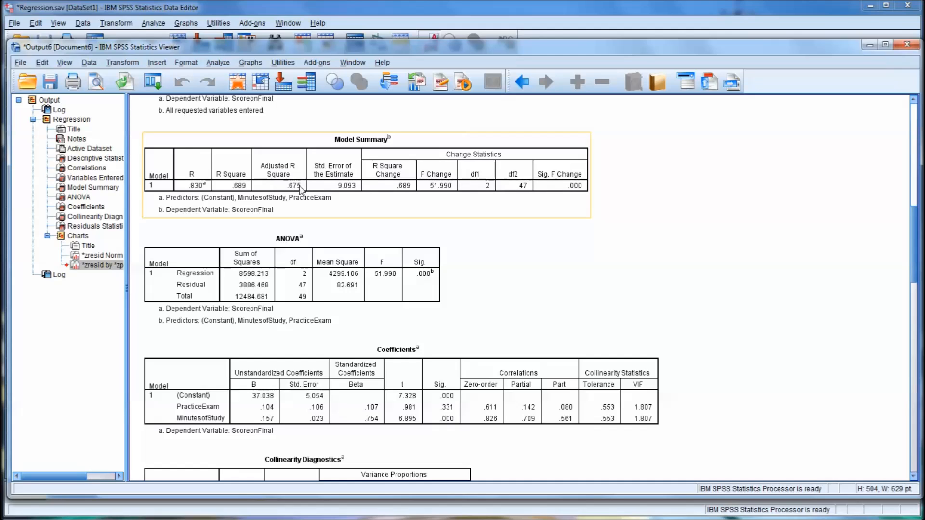
click(540, 233)
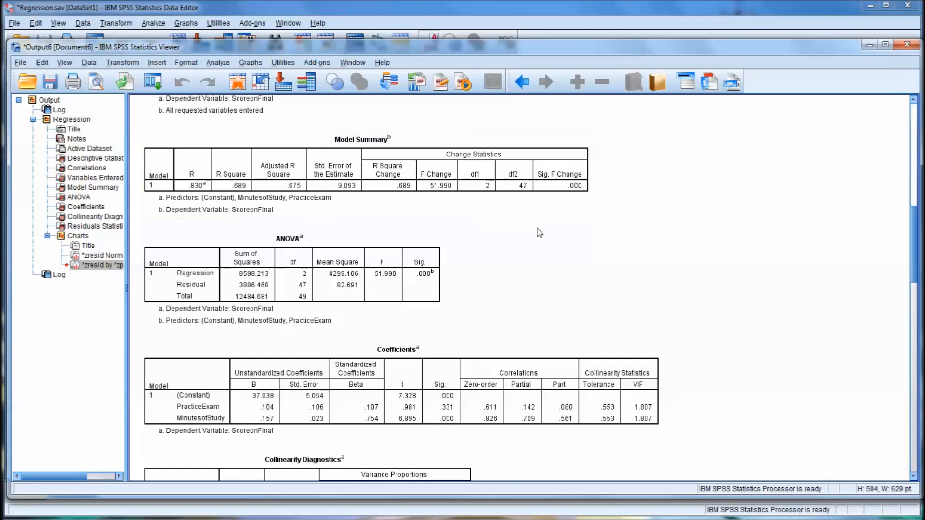
click(277, 208)
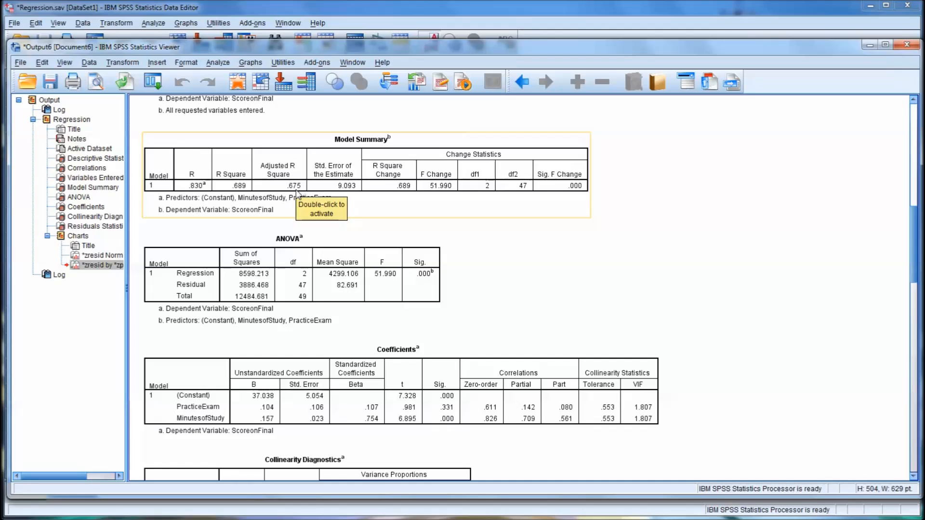
Examine the F value, degrees of freedom and Sig. in the ANOVA table to judge the regression model's overall significance.
click(517, 224)
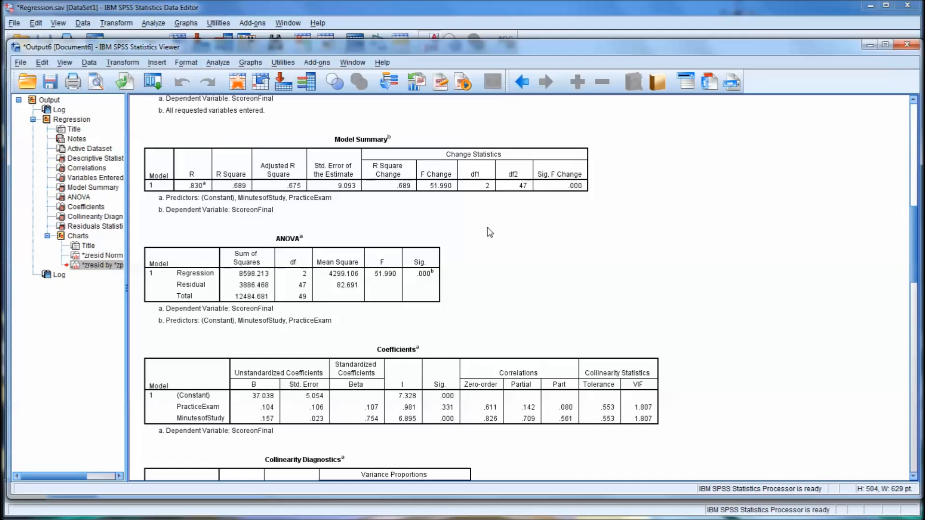
scroll(490, 233, down, 2)
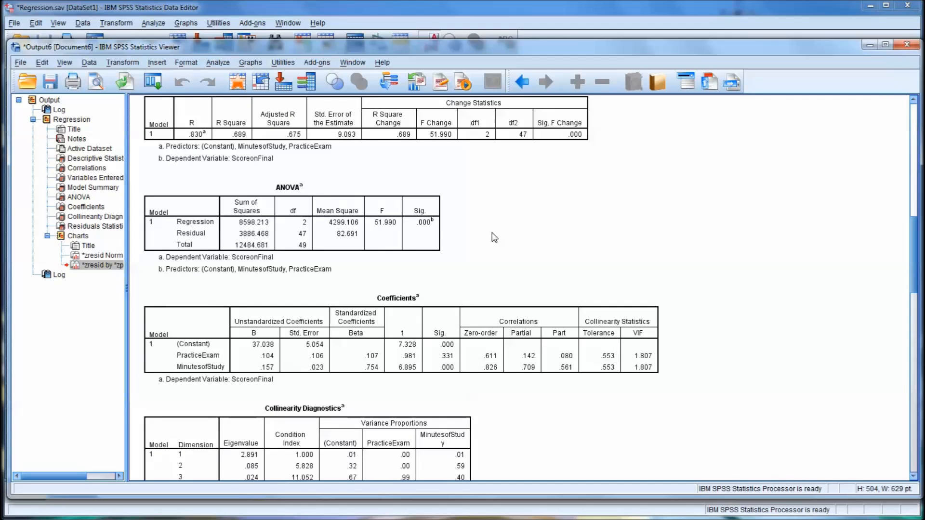
click(427, 236)
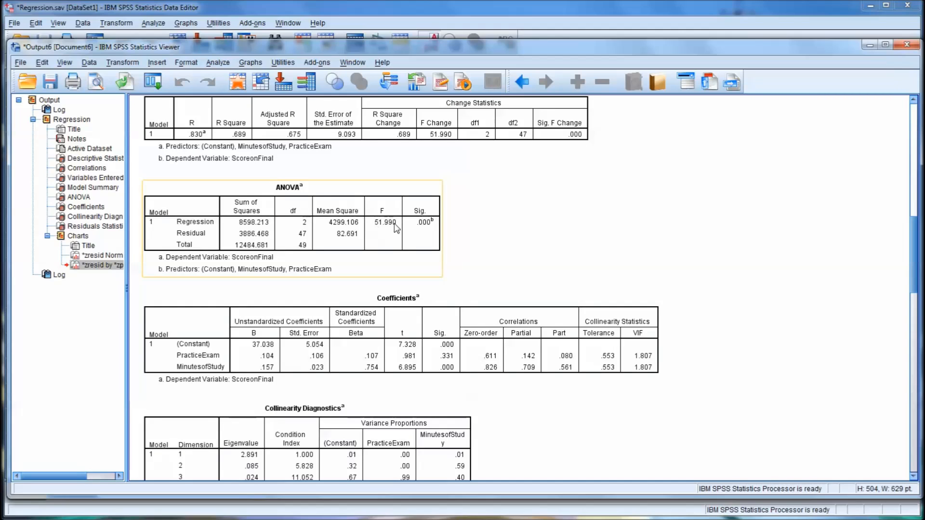
click(249, 155)
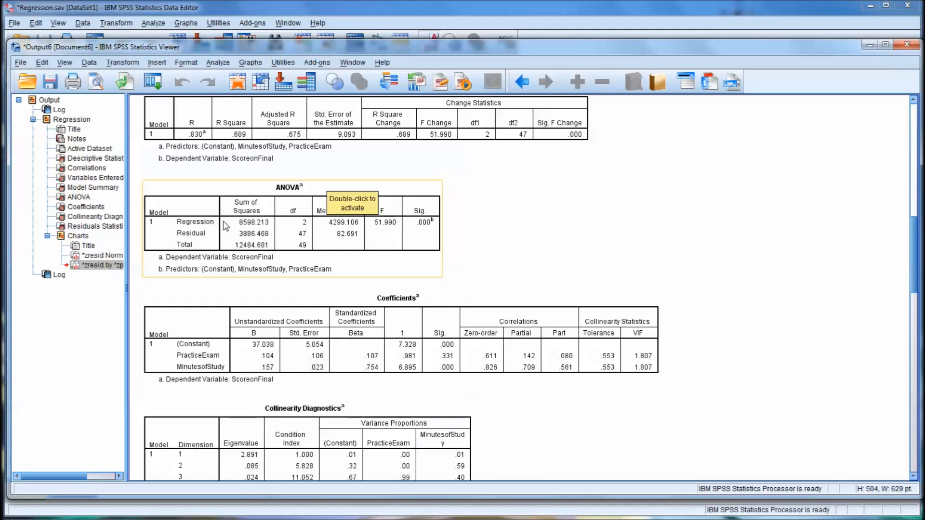
click(528, 265)
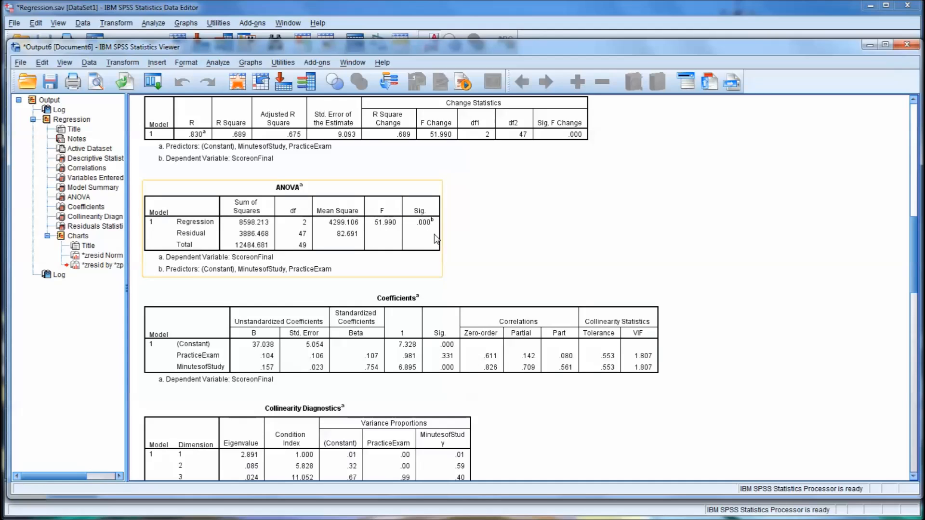
Examine the unstandardized B, standardized Beta and Sig. values for PracticeExam and MinutesofStudy in the Coefficients table.
scroll(439, 245, down, 3)
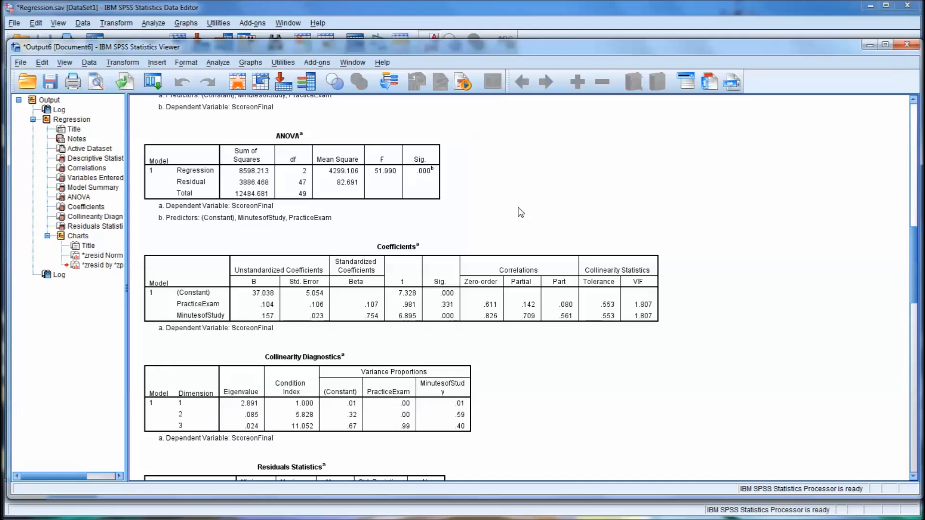
scroll(525, 217, down, 2)
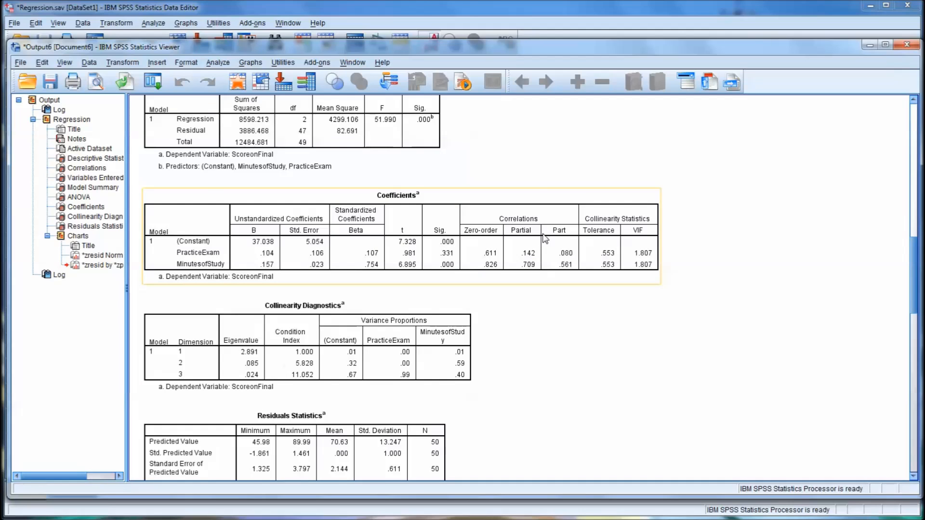
scroll(545, 238, down, 2)
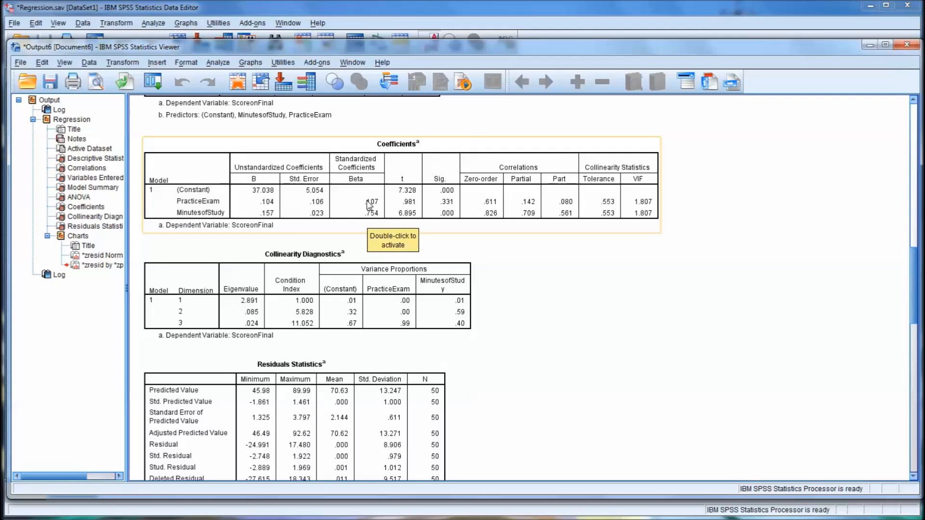
click(269, 218)
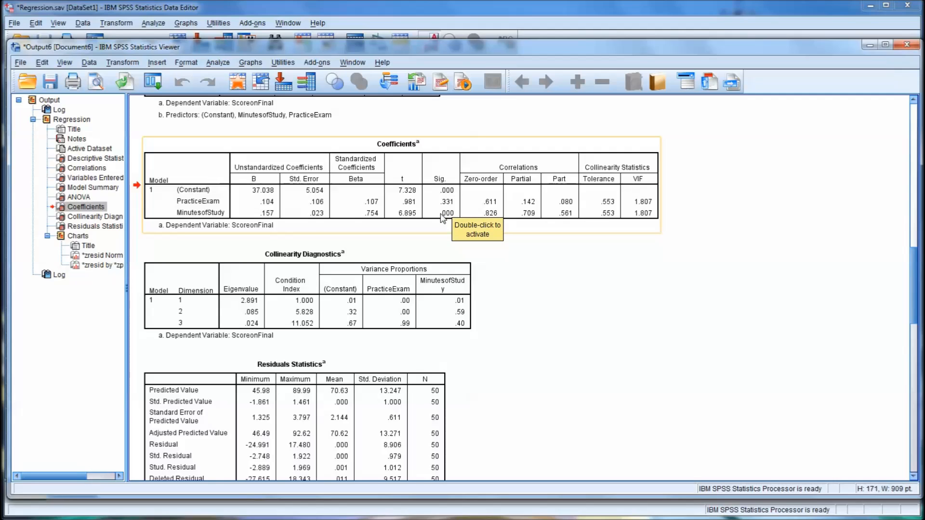
scroll(690, 314, up, 2)
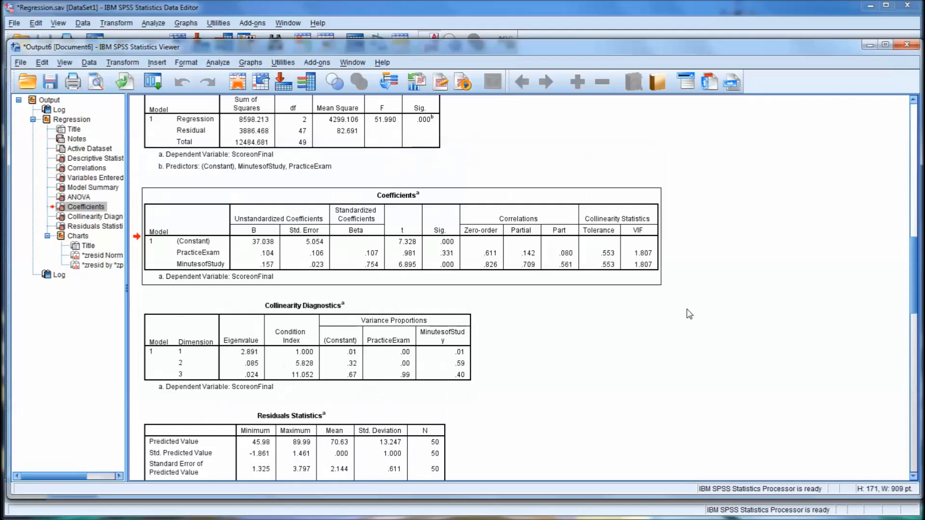